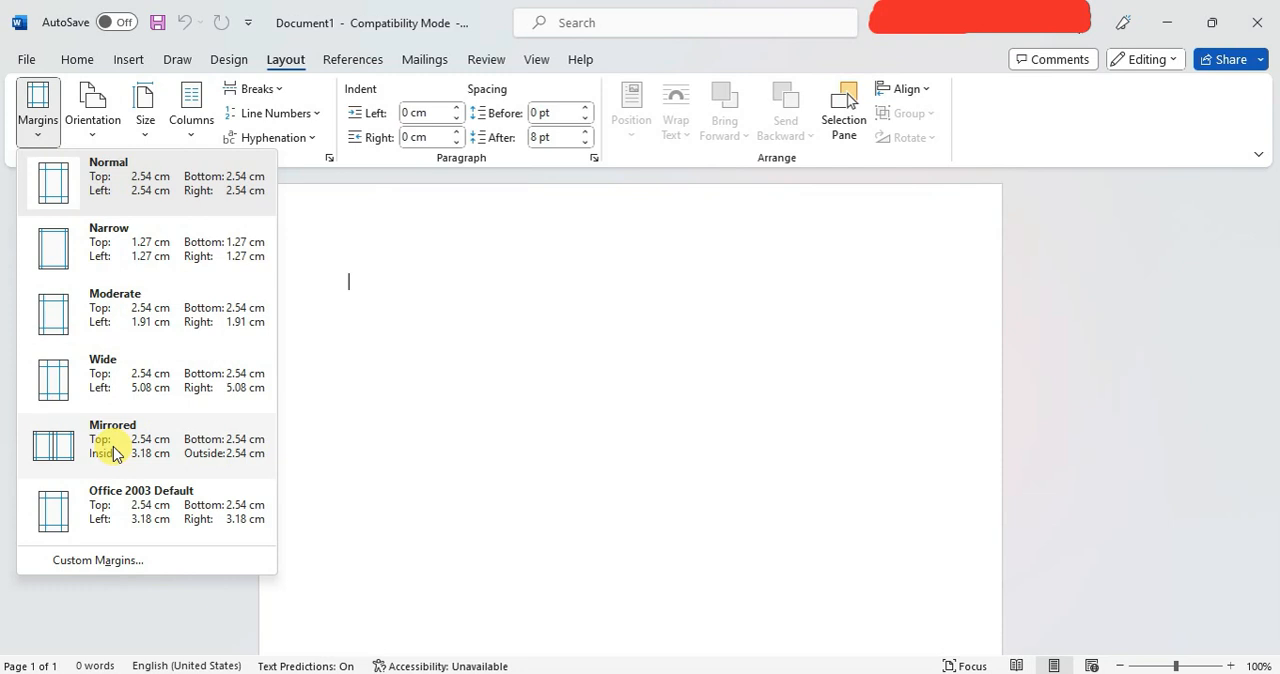
# Open the custom margin settings for the document and close them without making changes.
pyautogui.click(98, 559)
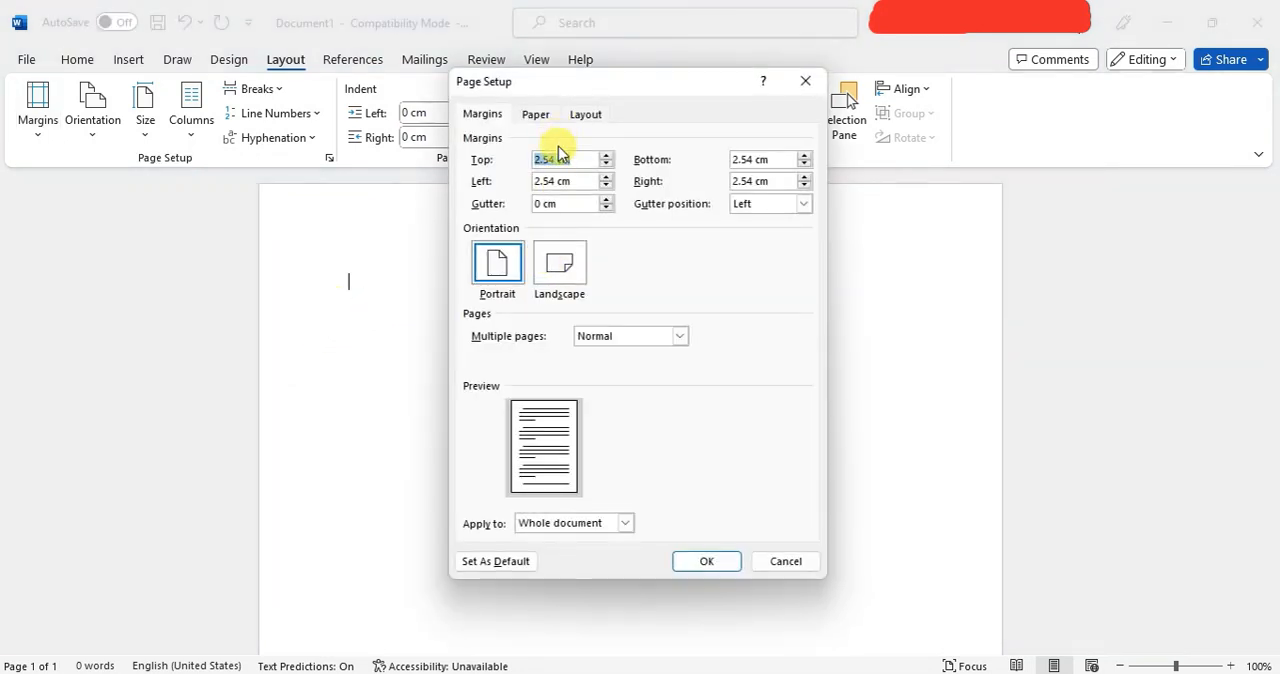
pyautogui.click(805, 81)
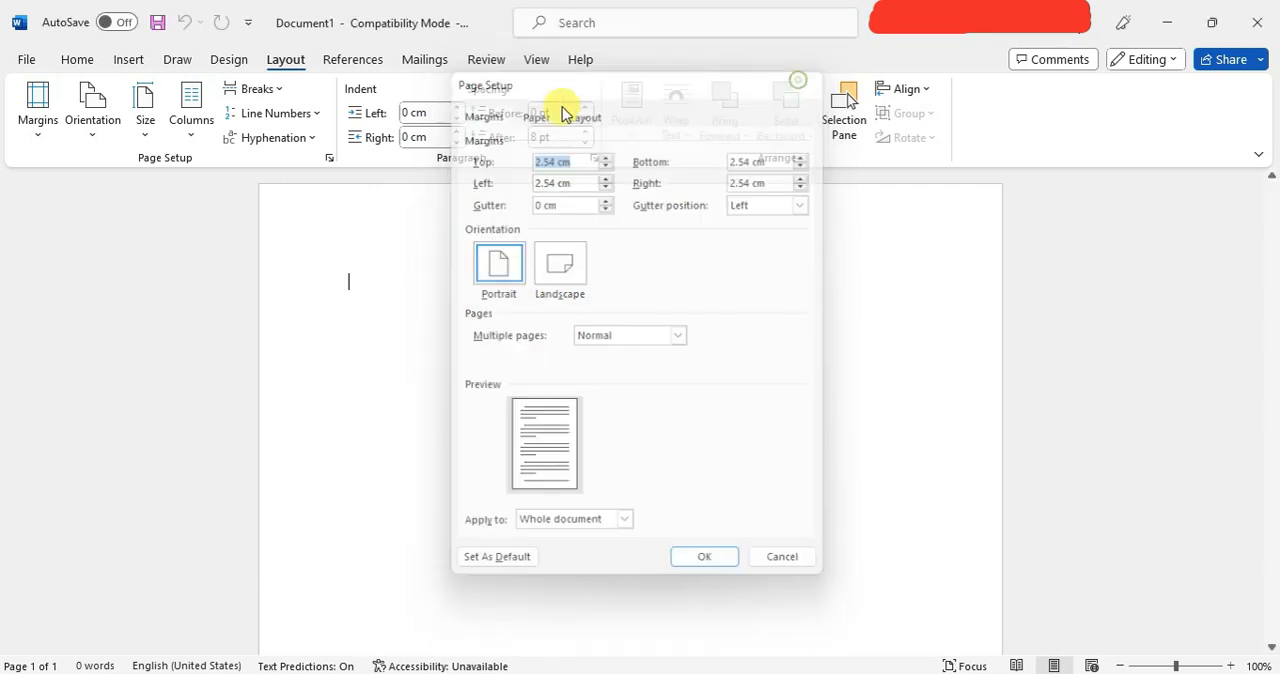
# Switch the page orientation to landscape and return it to portrait.
pyautogui.click(104, 144)
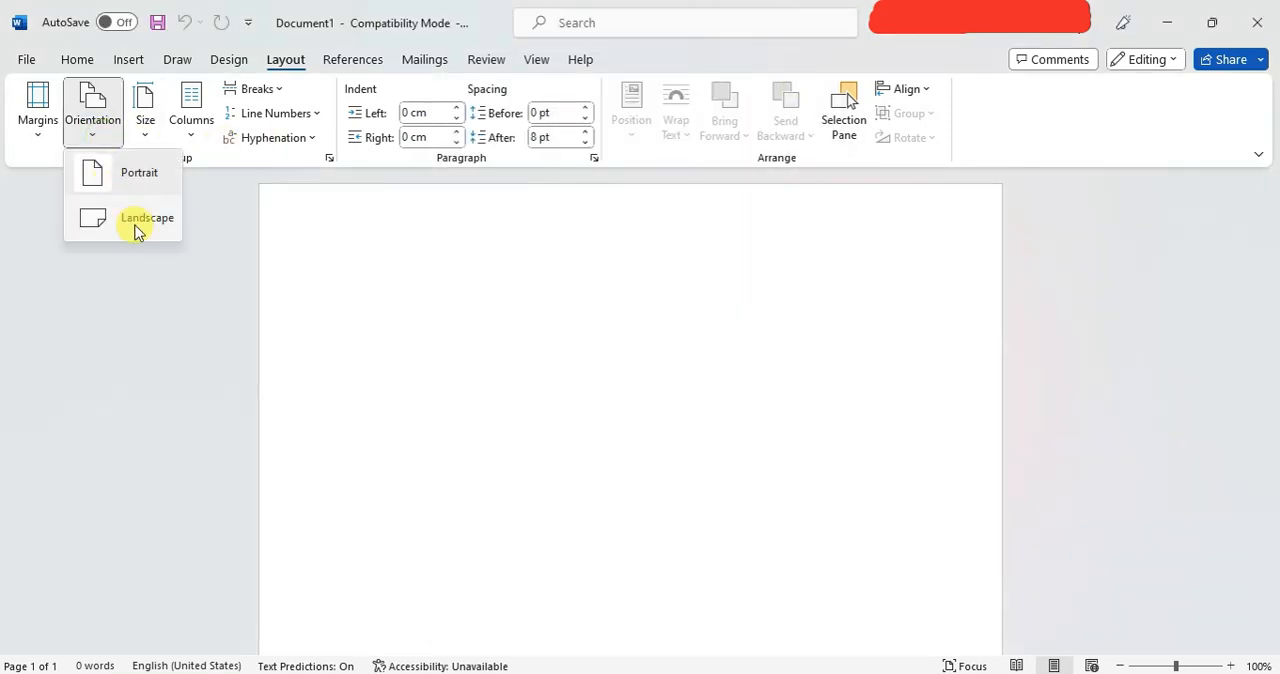
pyautogui.click(137, 228)
pyautogui.click(95, 139)
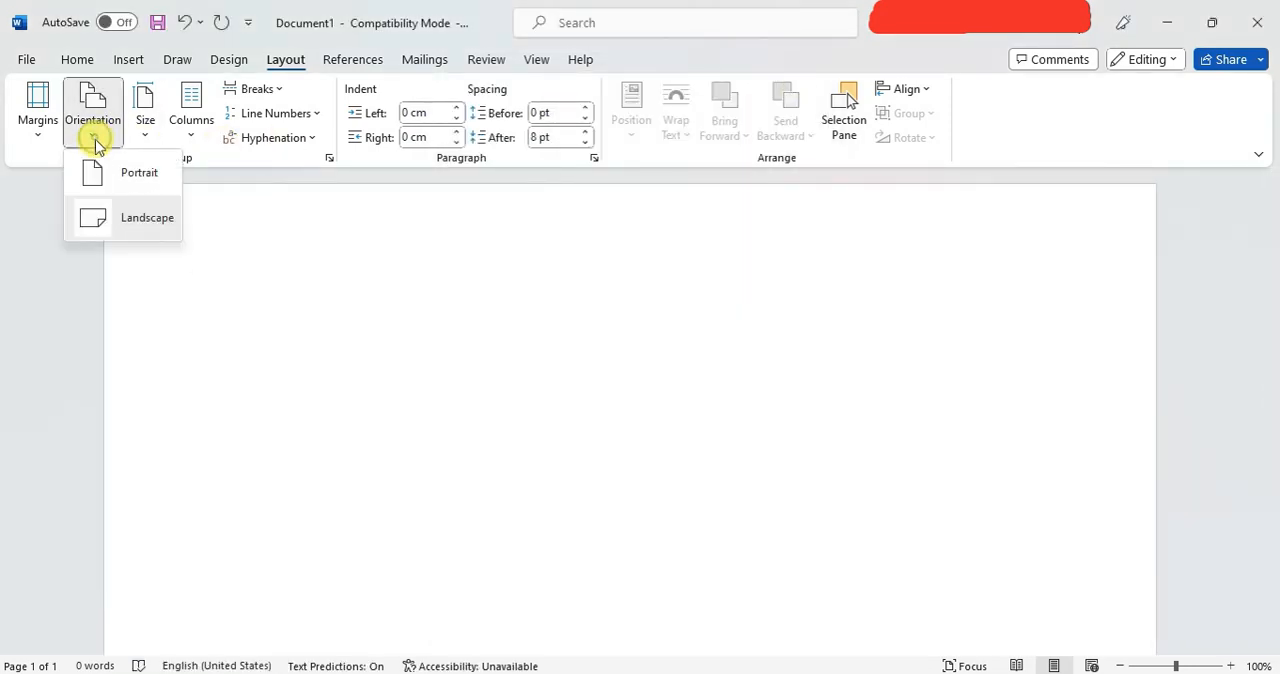
pyautogui.click(97, 172)
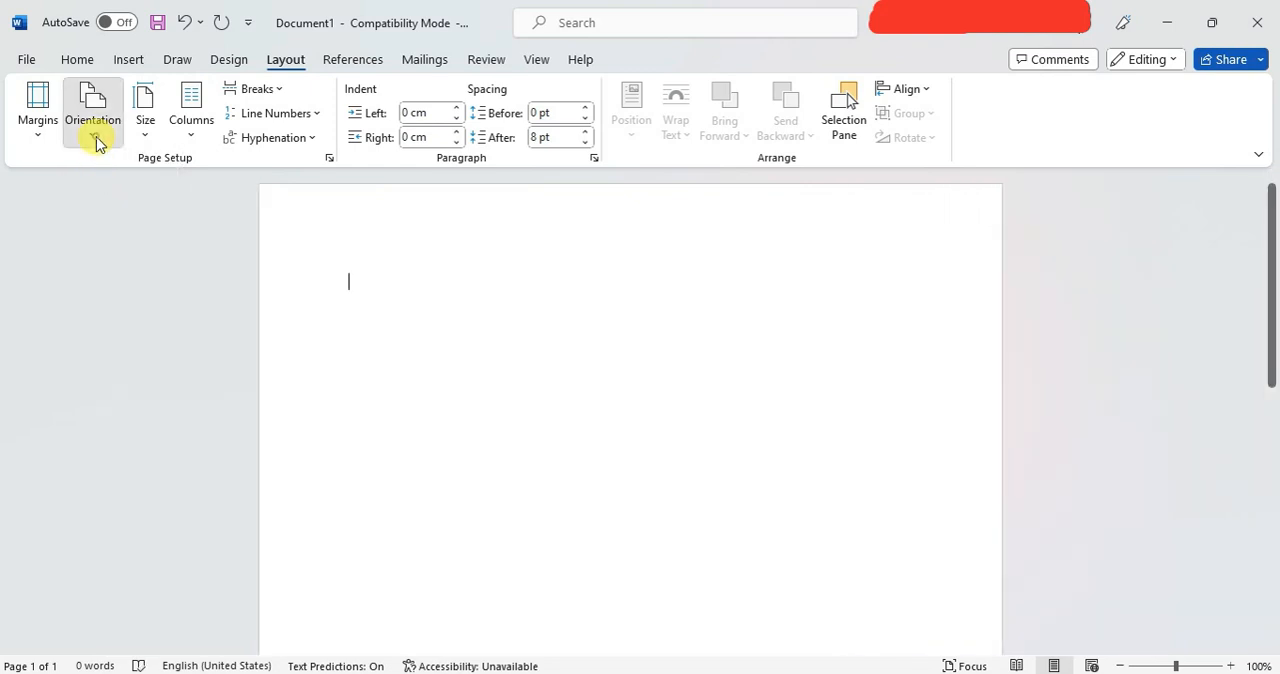
pyautogui.click(96, 137)
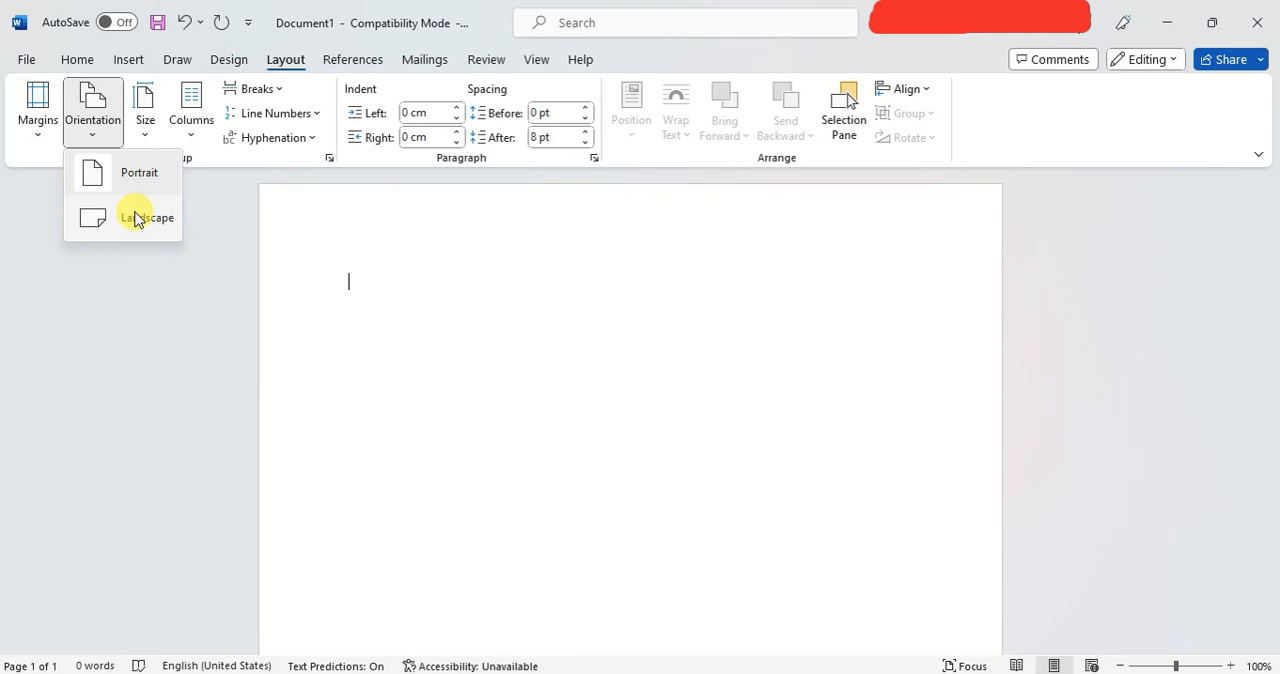
pyautogui.click(203, 220)
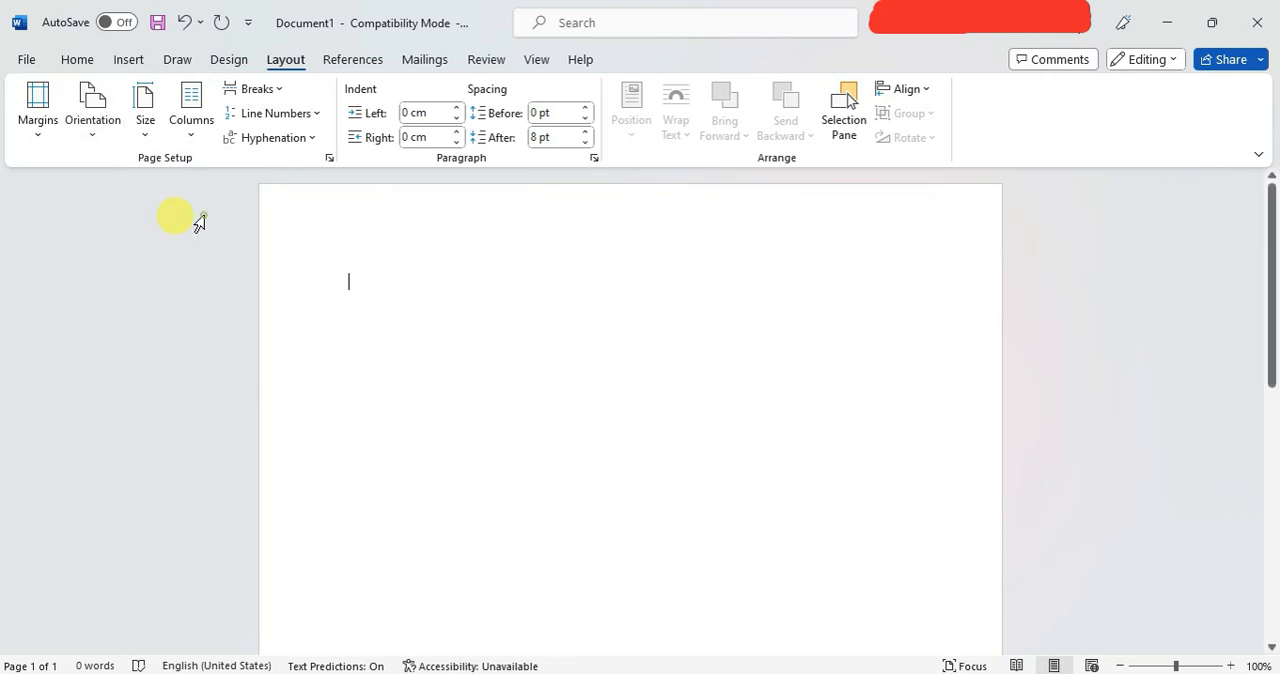
# Change the paper size to A3 and return it to A4.
pyautogui.click(147, 130)
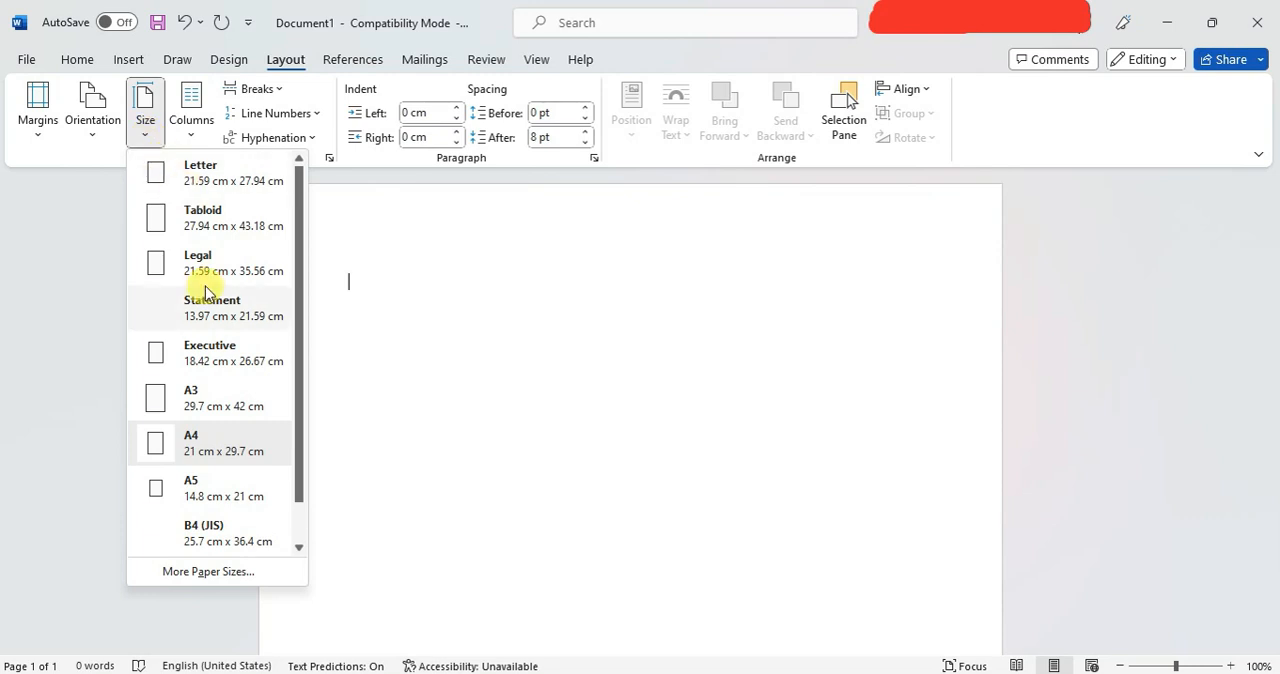
pyautogui.scroll(-1, 207, 291)
pyautogui.scroll(1, 207, 291)
pyautogui.scroll(-1, 207, 291)
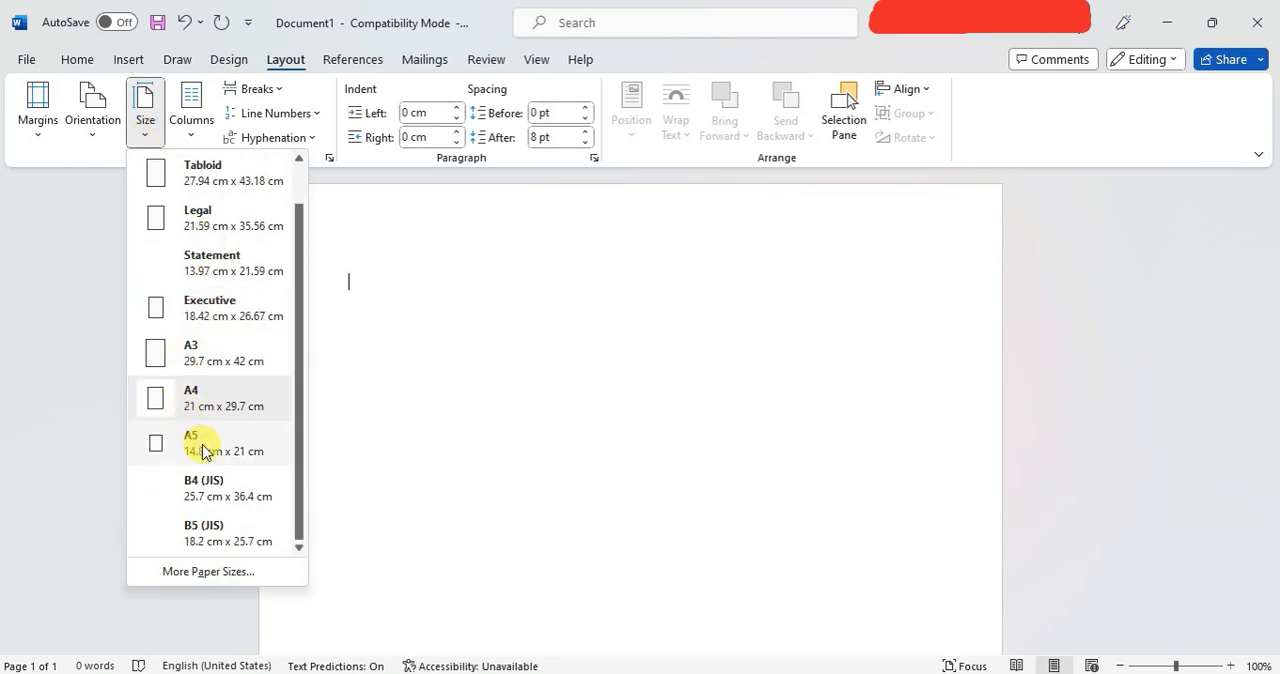
pyautogui.click(203, 355)
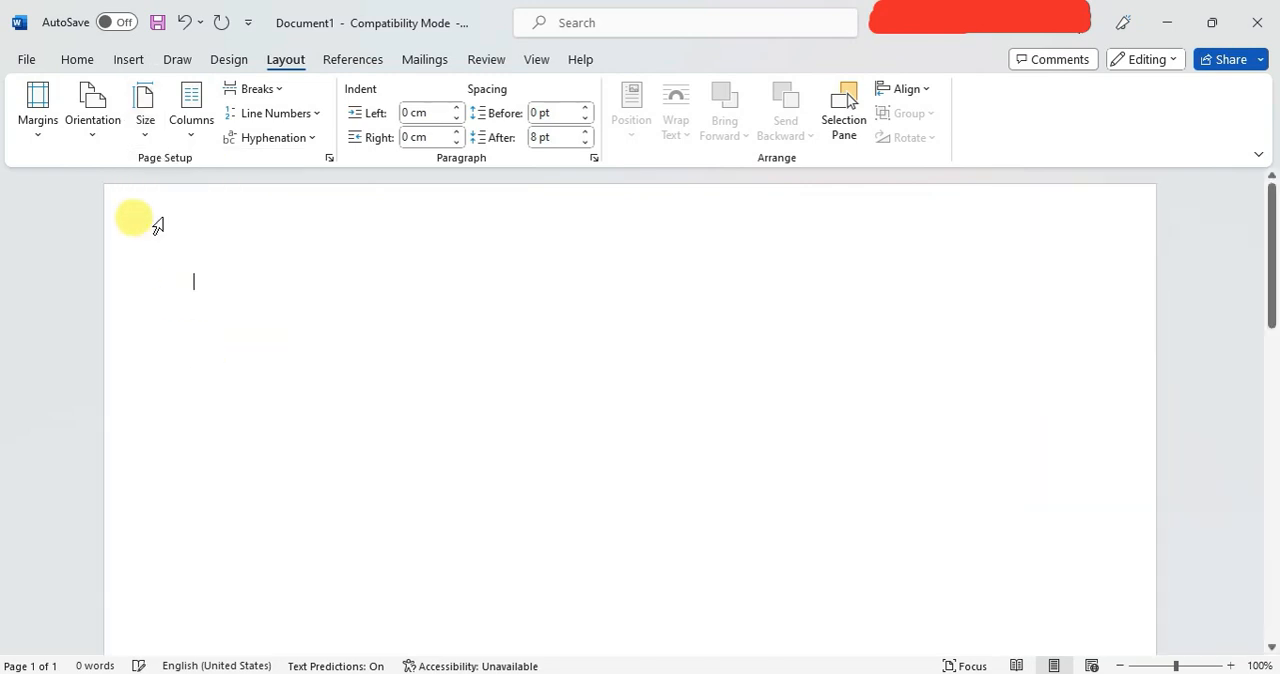
pyautogui.click(146, 145)
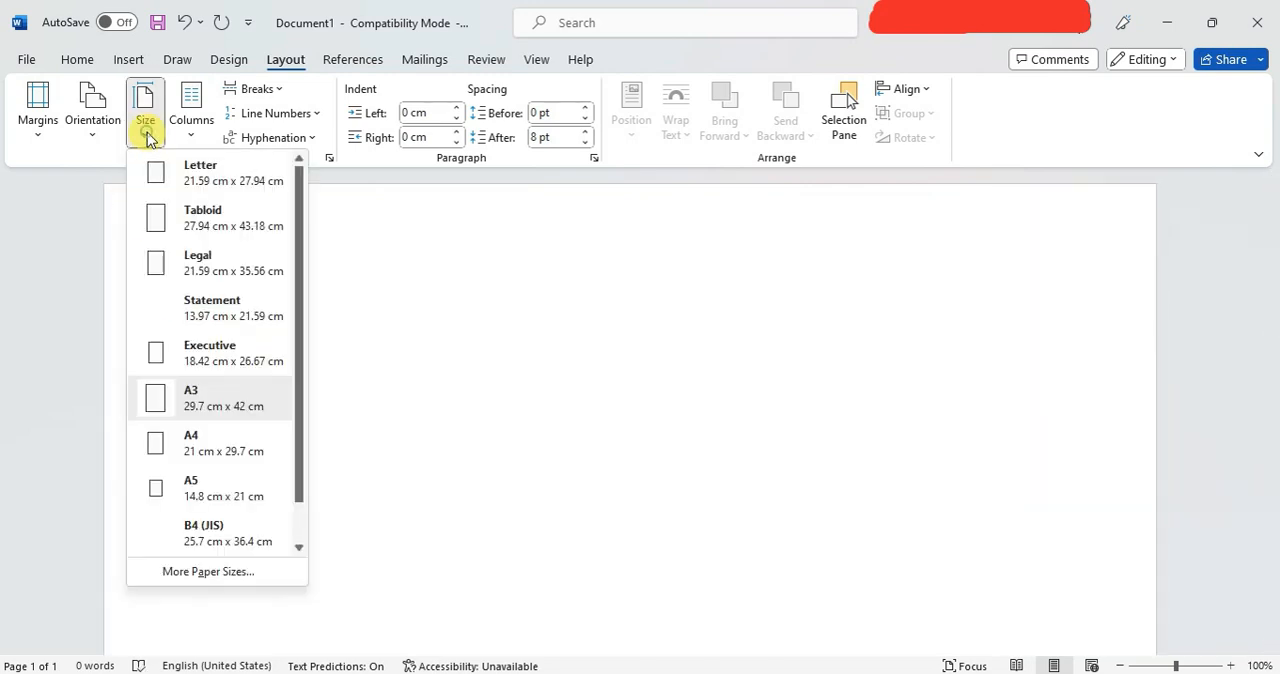
pyautogui.click(186, 455)
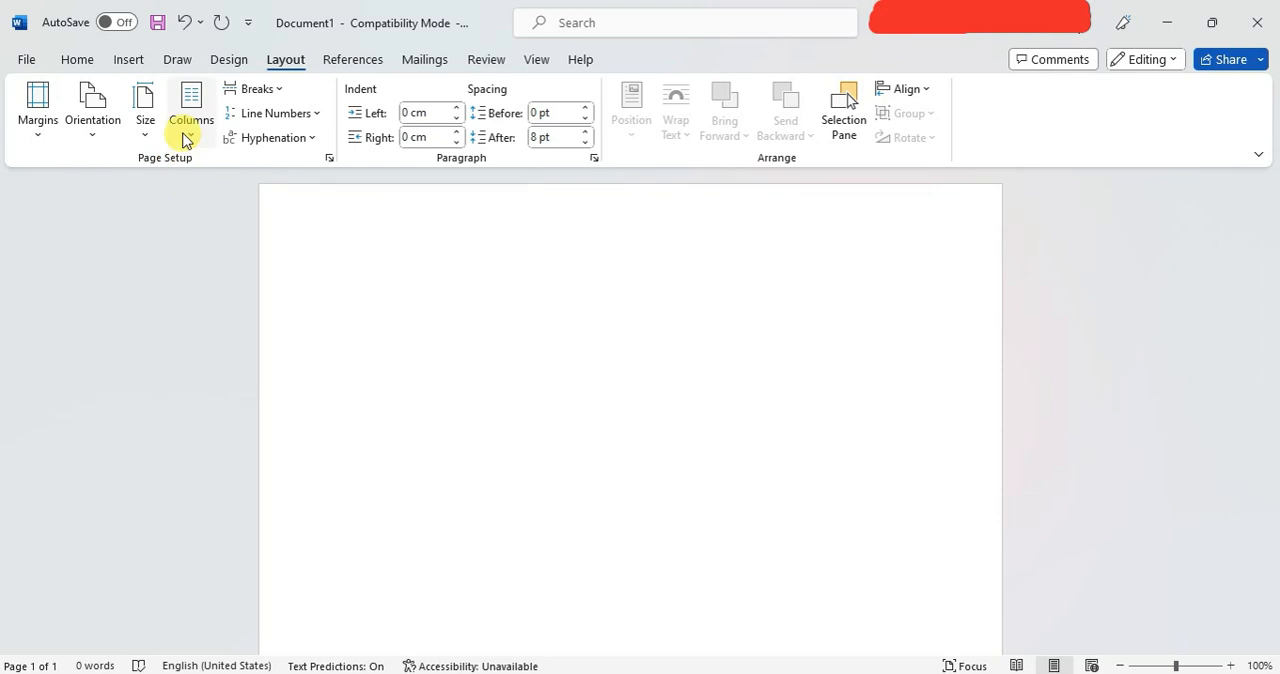
# Examine the available column layouts and the page and section break types without applying any.
pyautogui.click(184, 141)
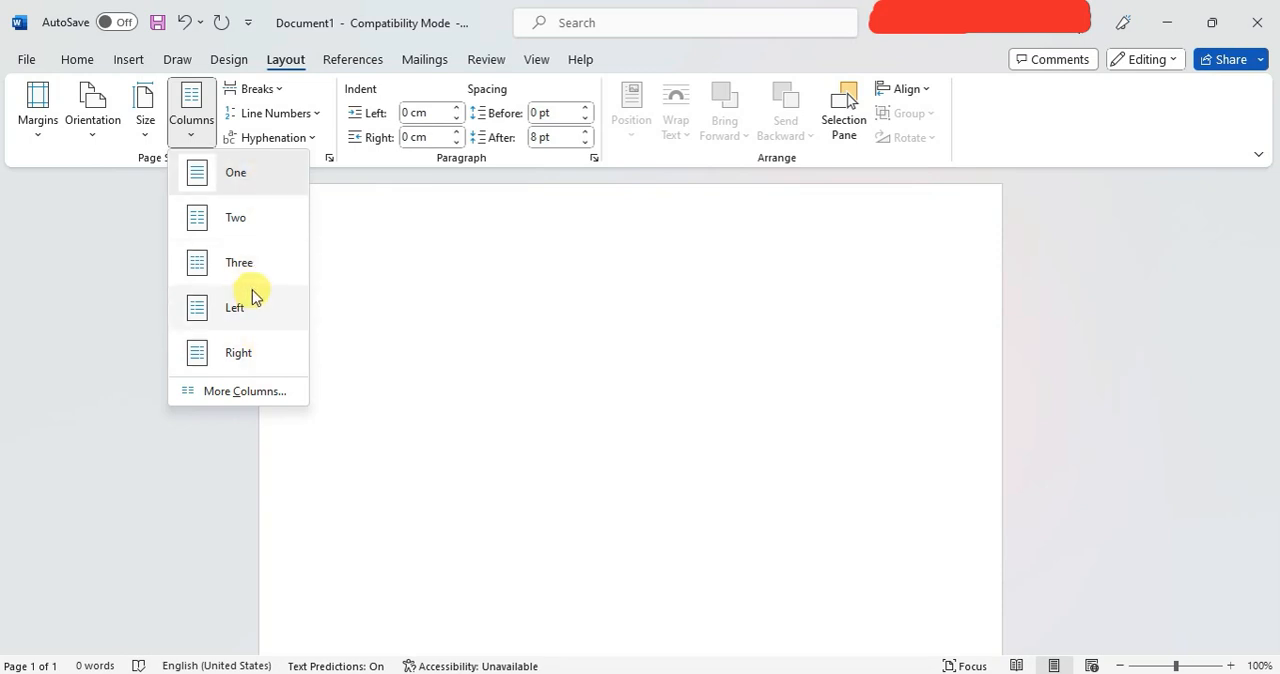
pyautogui.click(262, 86)
pyautogui.click(275, 89)
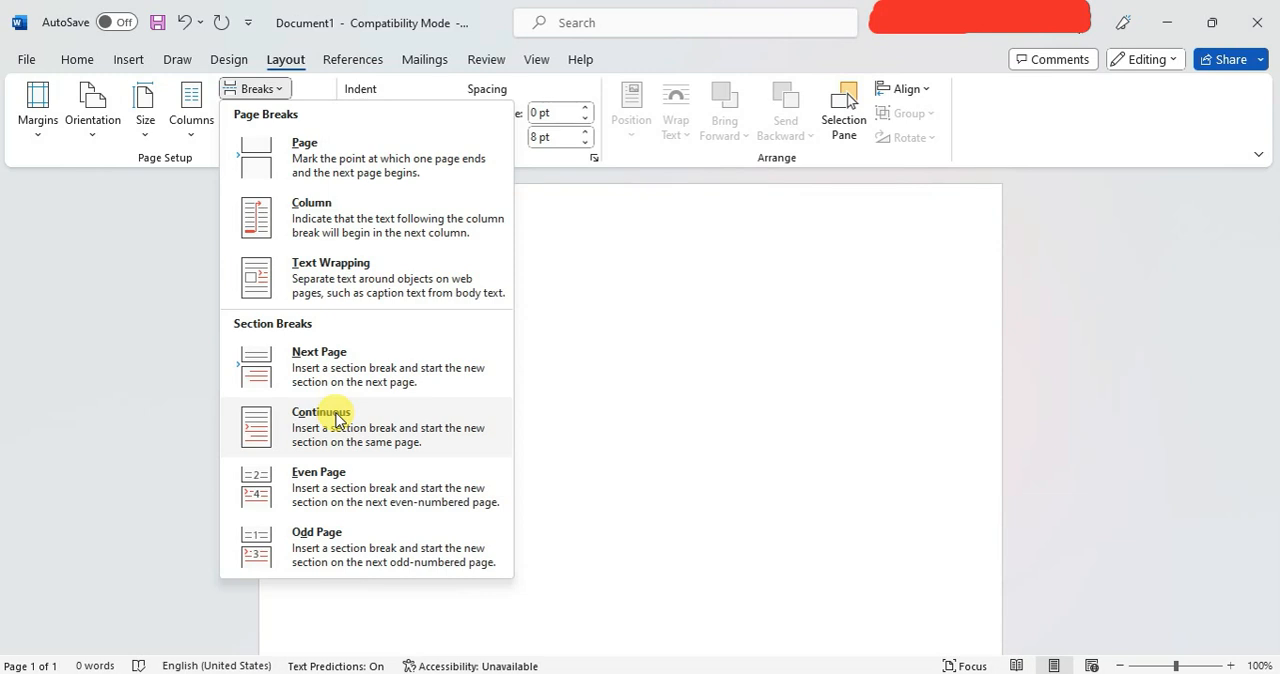
pyautogui.click(588, 296)
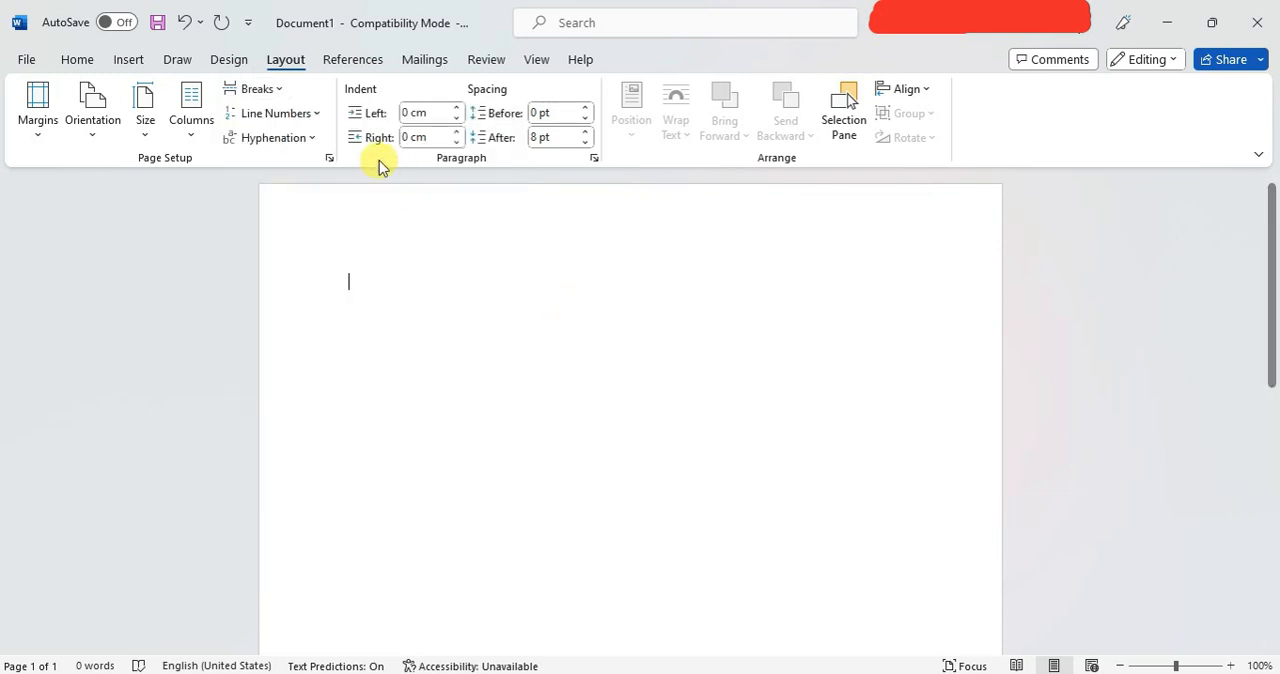
# Open the line numbering options and close them without making changes.
pyautogui.click(320, 118)
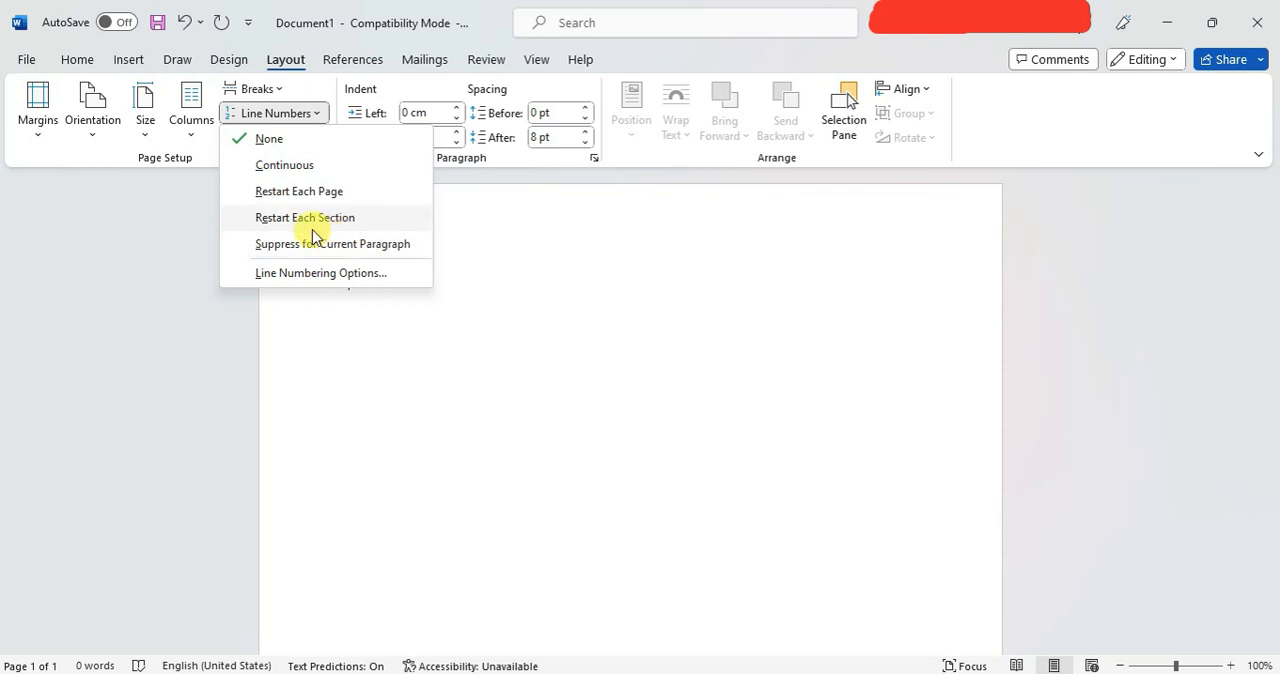
pyautogui.click(370, 273)
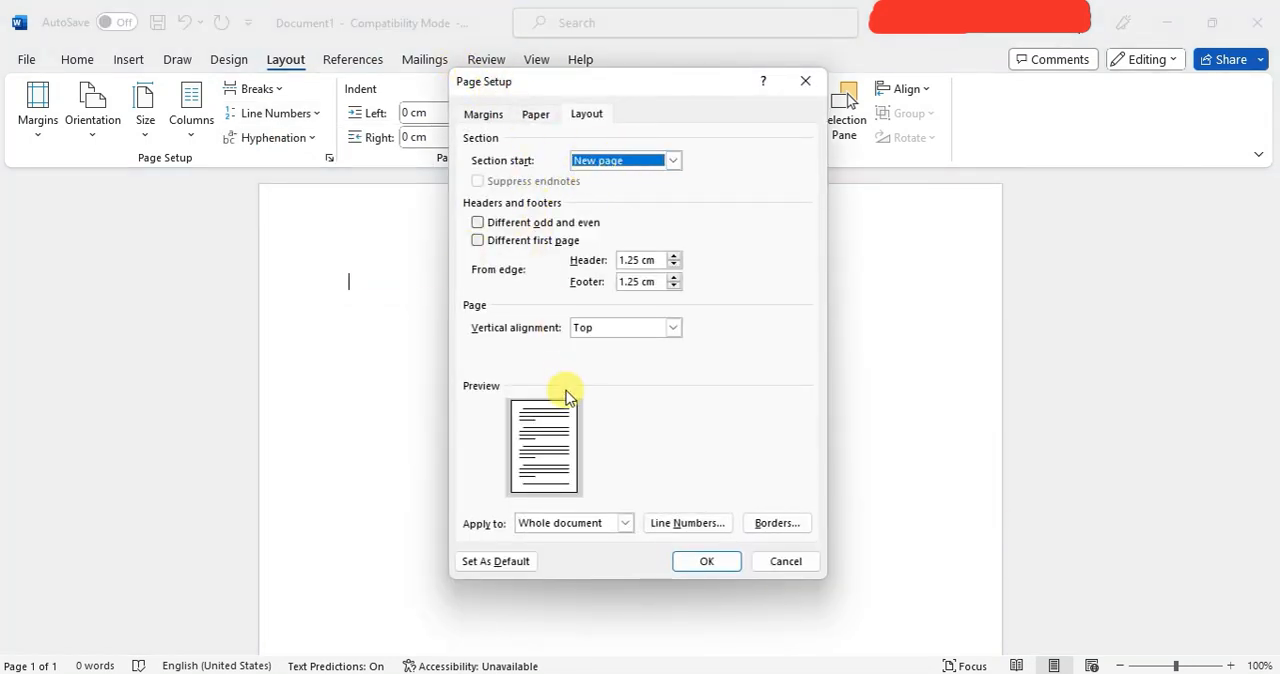
pyautogui.click(805, 80)
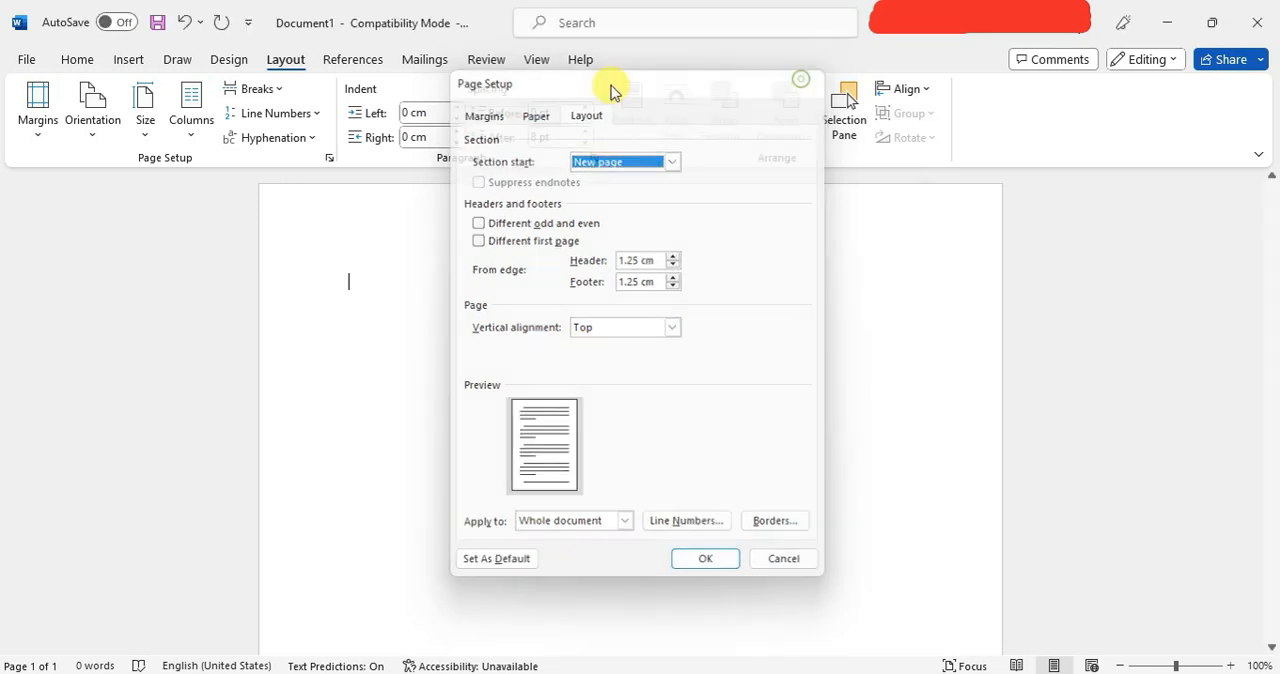
# Open the hyphenation options and close them without making changes.
pyautogui.click(308, 137)
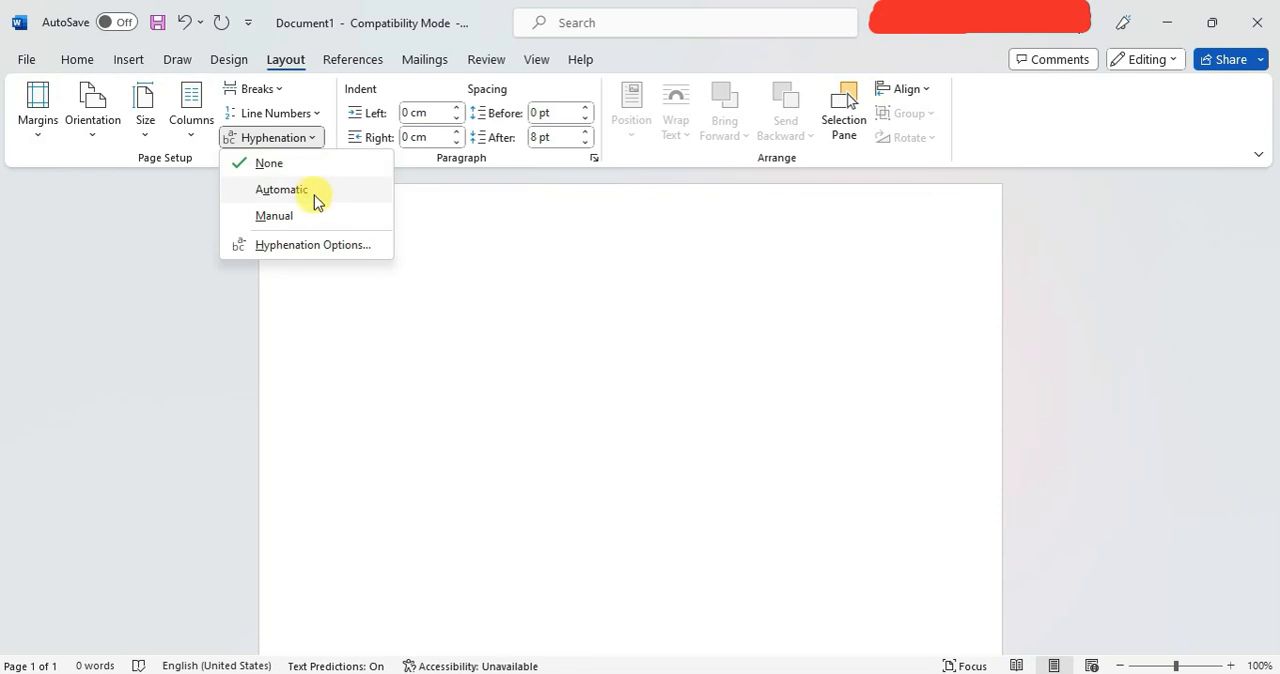
pyautogui.click(314, 248)
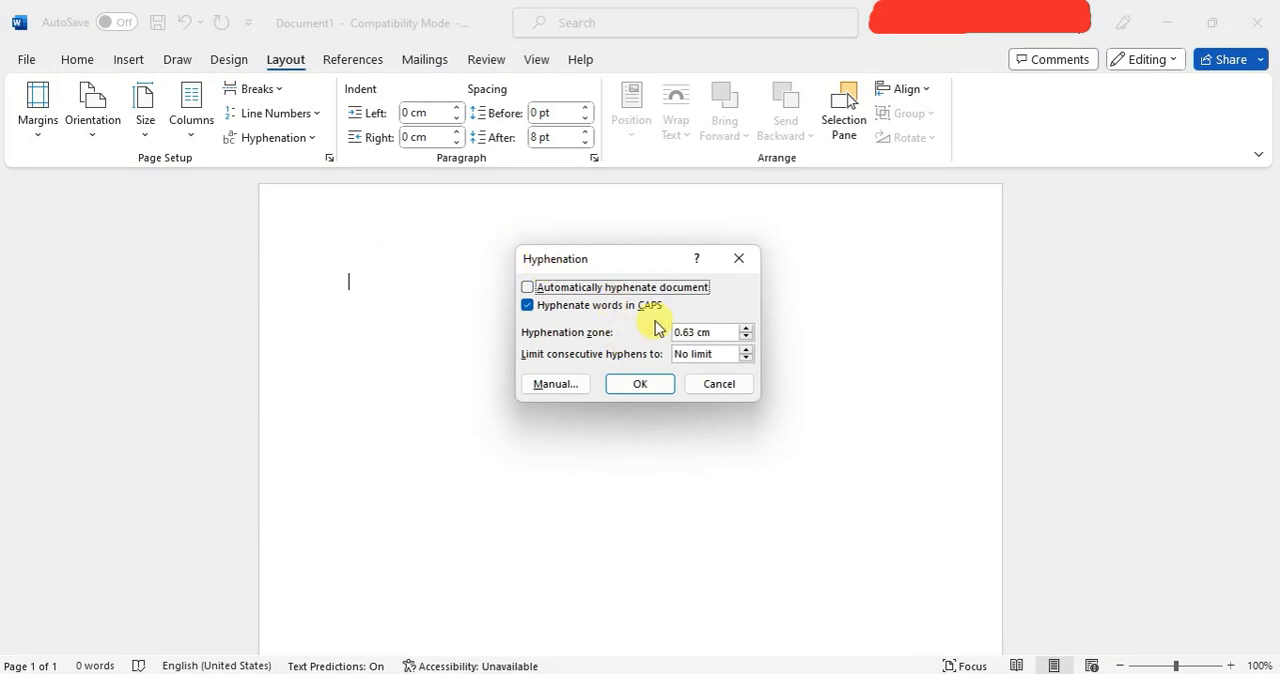
pyautogui.click(741, 265)
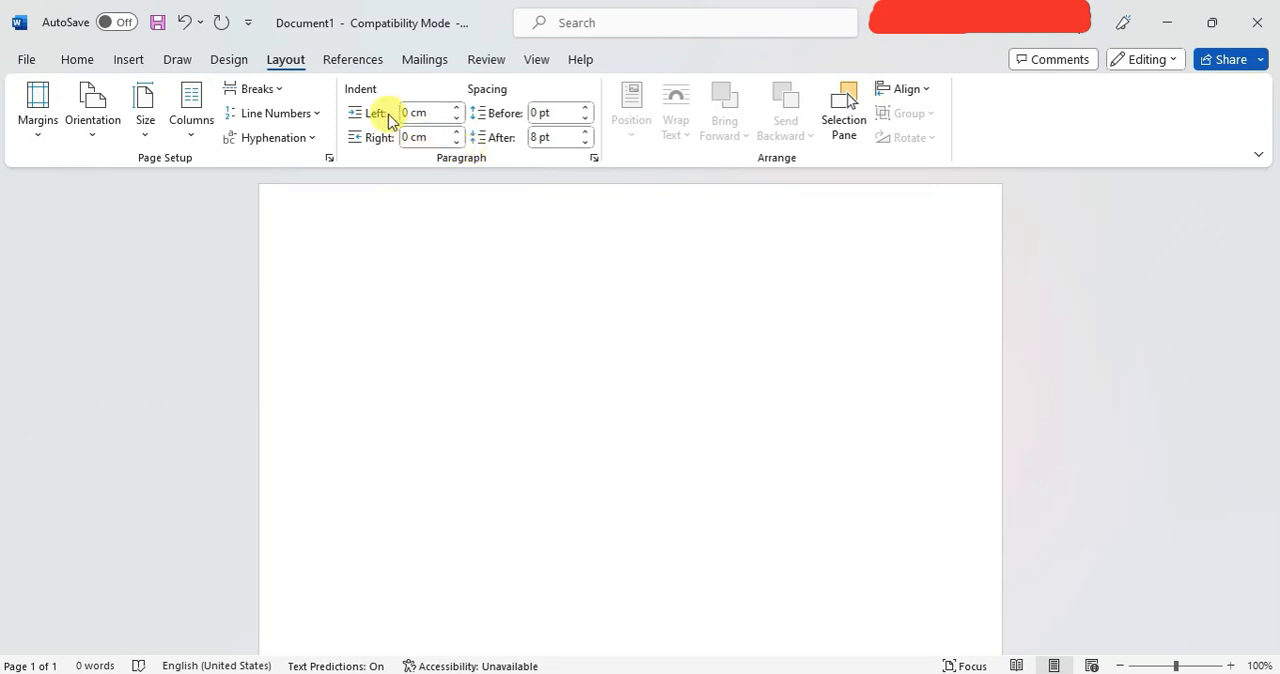
# Try different left indent values for the paragraph and return the indent to 0 cm.
pyautogui.click(457, 107)
pyautogui.click(458, 107)
pyautogui.click(457, 119)
pyautogui.click(457, 119)
pyautogui.click(457, 107)
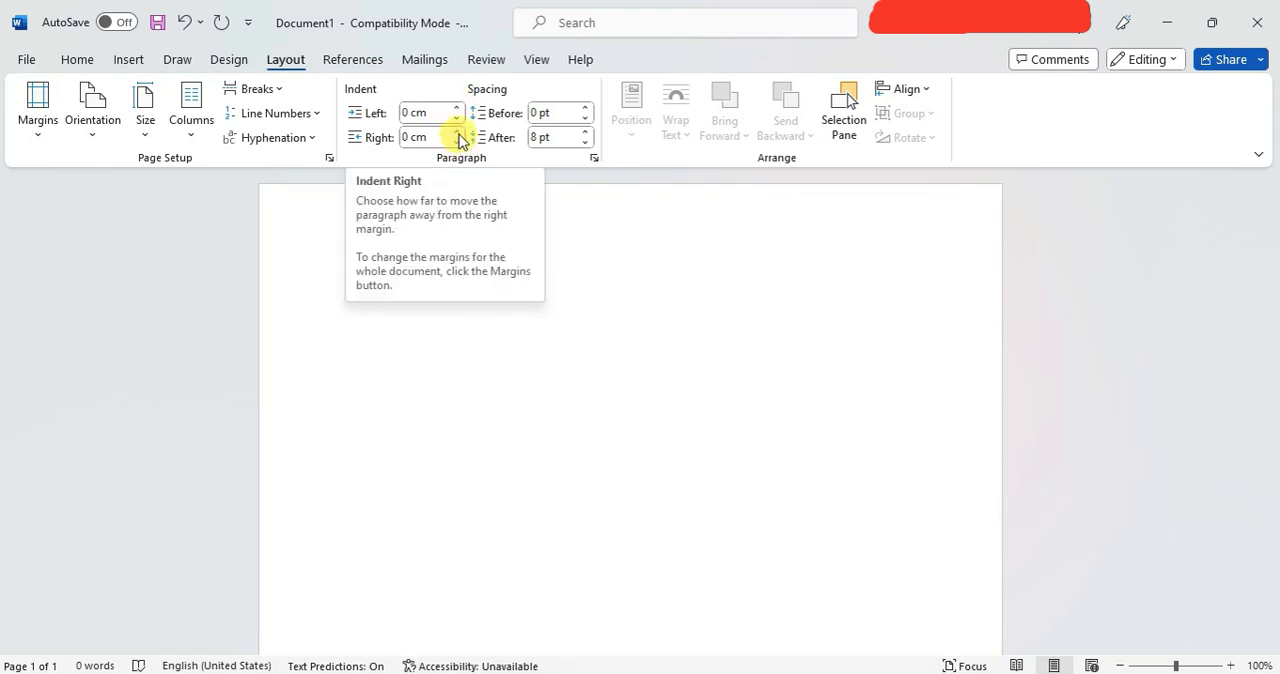
# Try different right indent values for the paragraph, including 0.8 cm, and return the indent to 0 cm.
pyautogui.click(458, 132)
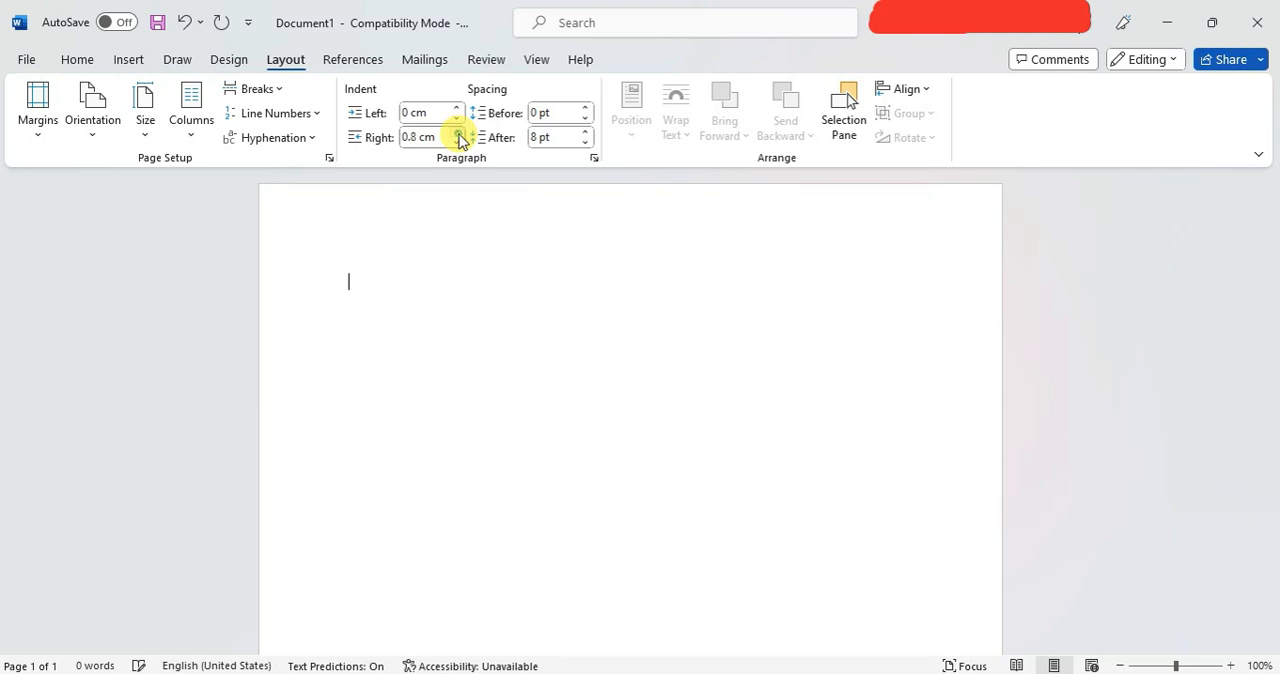
pyautogui.click(458, 144)
pyautogui.click(458, 144)
pyautogui.click(458, 144)
pyautogui.click(458, 144)
pyautogui.click(458, 143)
pyautogui.click(458, 143)
pyautogui.click(458, 143)
pyautogui.click(458, 143)
pyautogui.click(458, 143)
pyautogui.click(458, 143)
pyautogui.click(458, 143)
pyautogui.click(458, 132)
pyautogui.click(458, 132)
# Set the spacing before the paragraph to 6 pt.
pyautogui.click(587, 108)
pyautogui.click(587, 108)
pyautogui.click(587, 108)
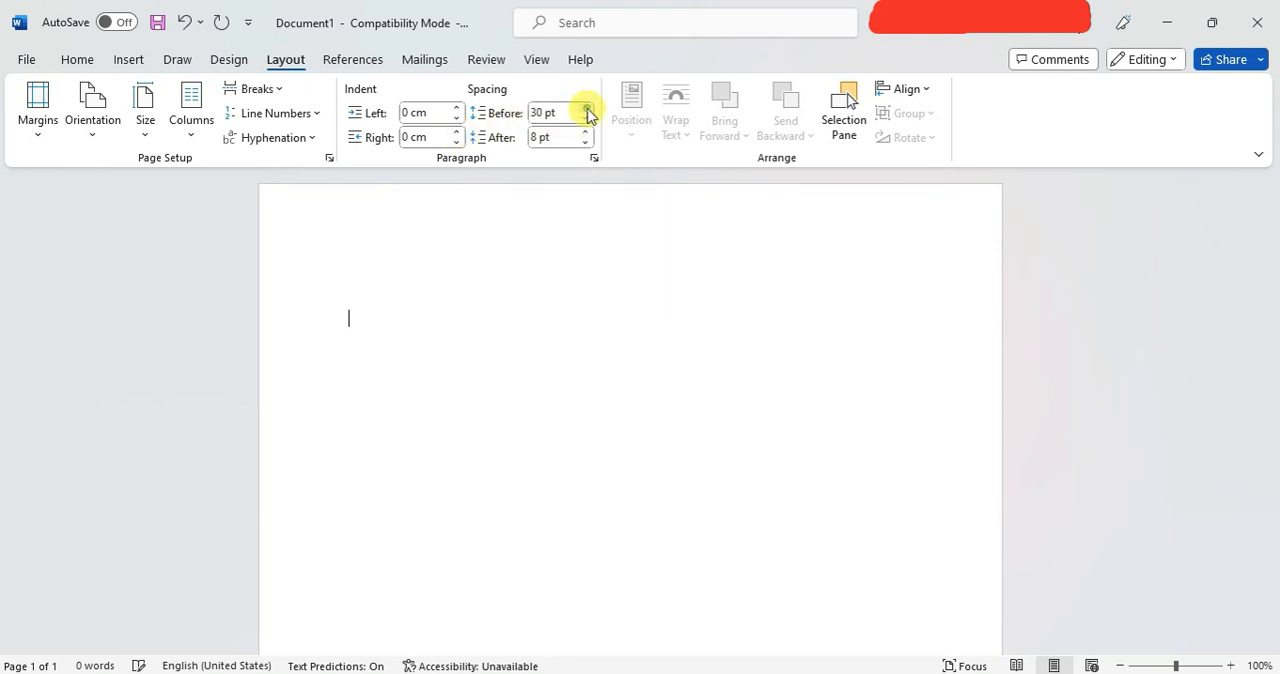
pyautogui.click(587, 108)
pyautogui.click(586, 120)
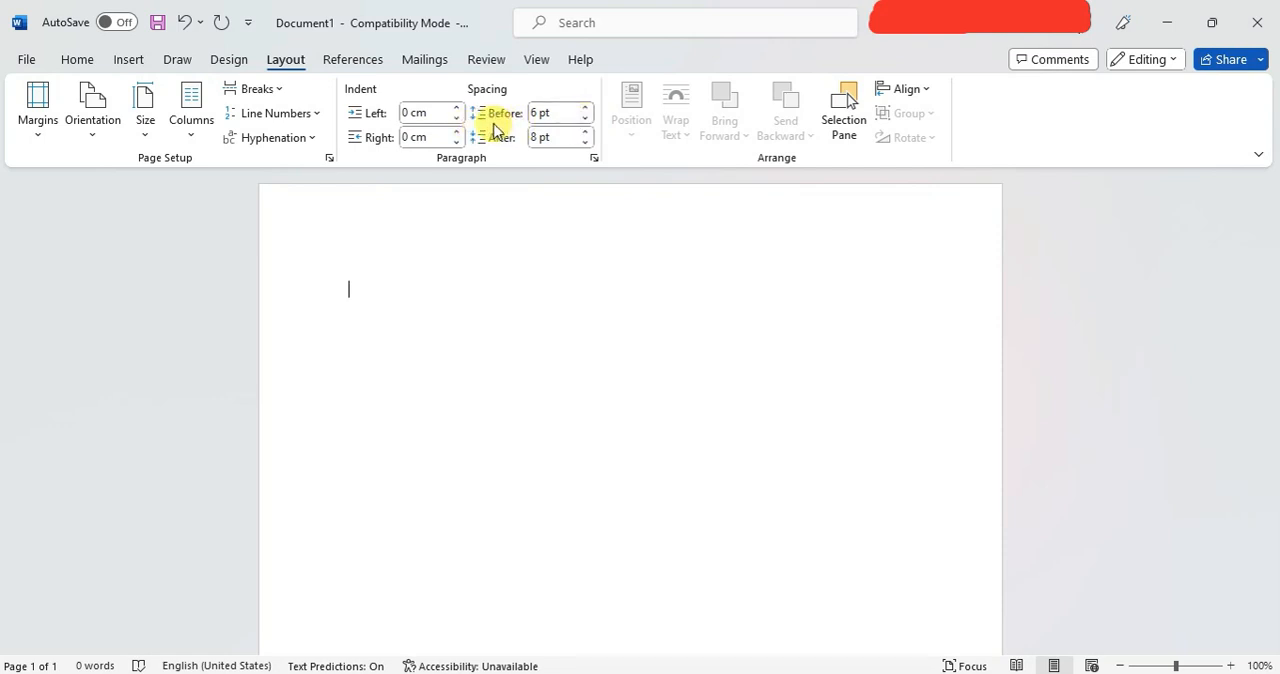
# Set the spacing after the paragraph to 12 pt.
pyautogui.click(586, 143)
pyautogui.click(586, 132)
pyautogui.click(587, 132)
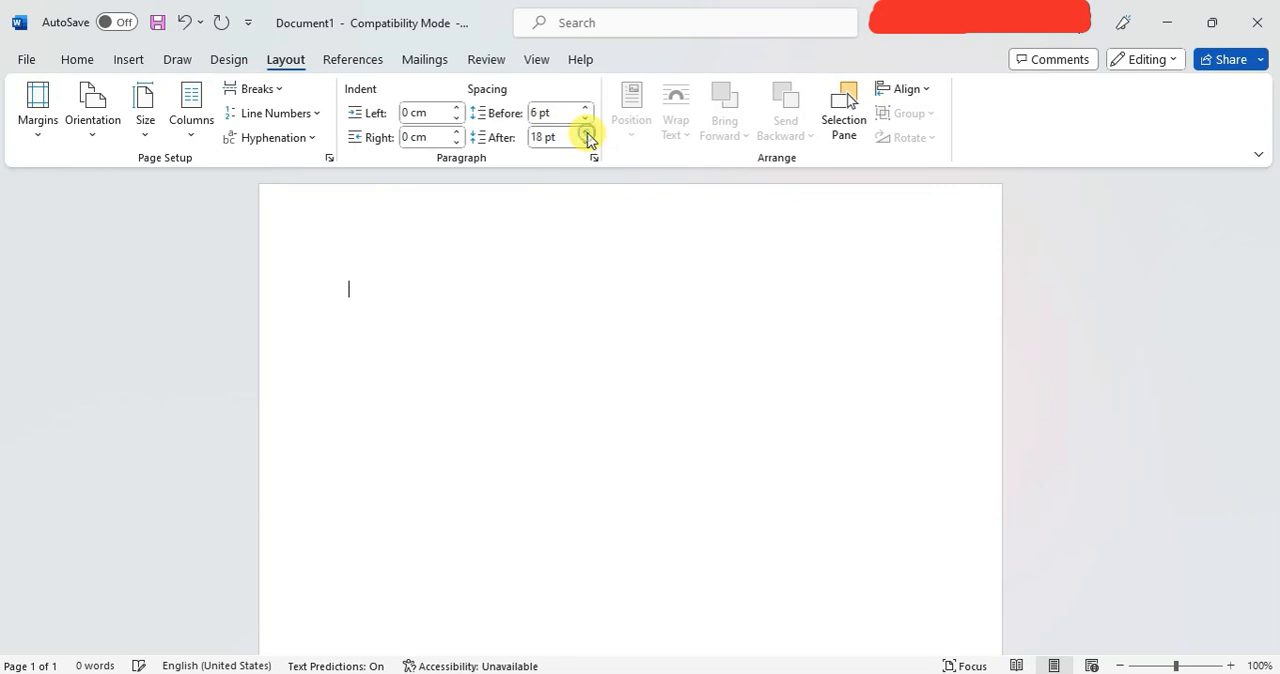
pyautogui.click(586, 143)
pyautogui.click(587, 143)
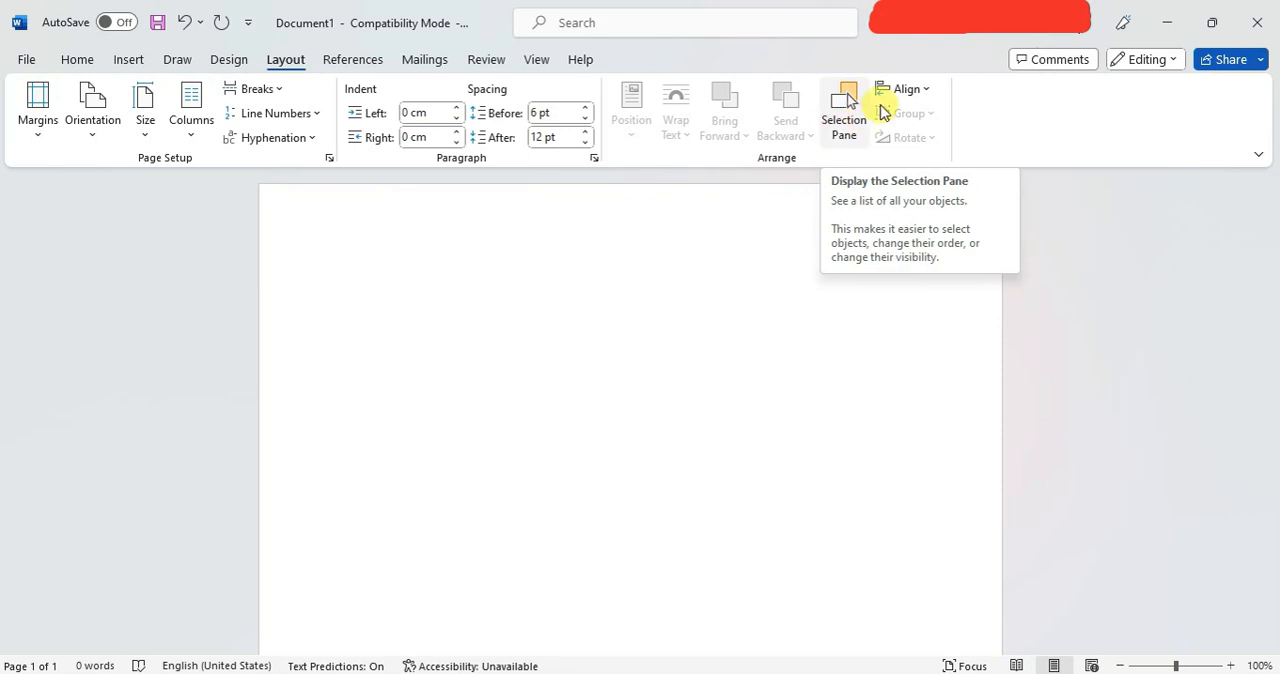
# Examine the object alignment options without applying any.
pyautogui.click(910, 89)
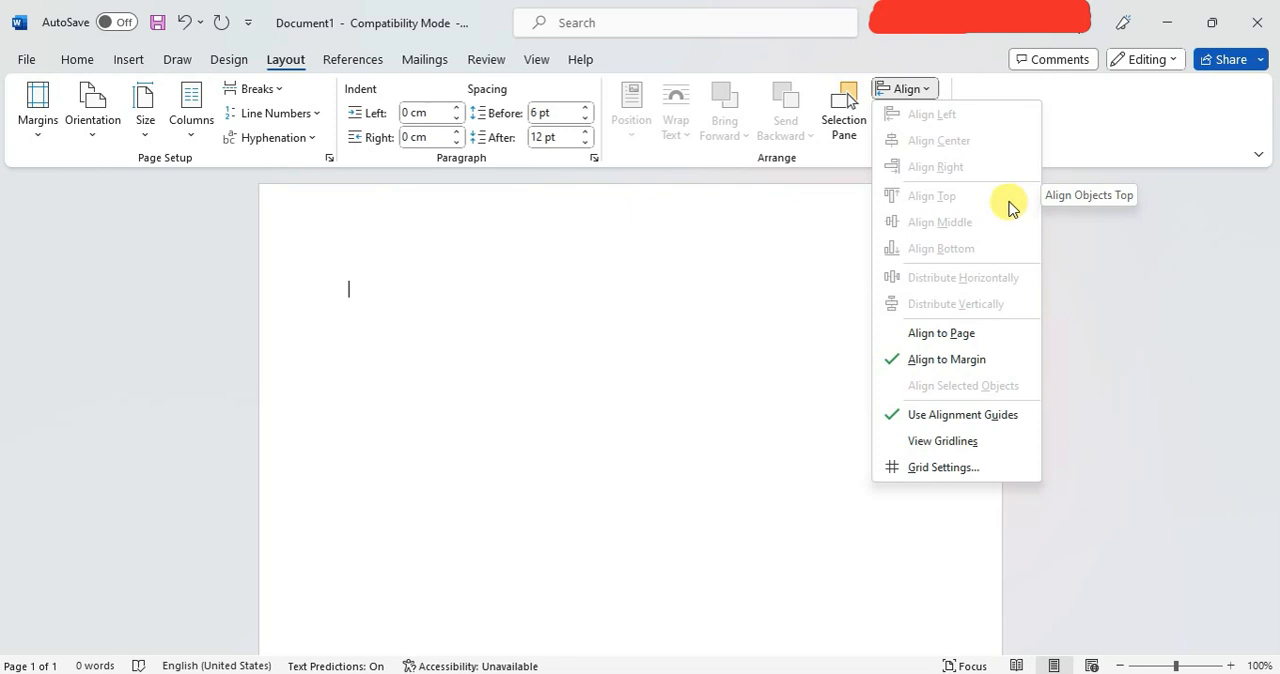
pyautogui.click(771, 212)
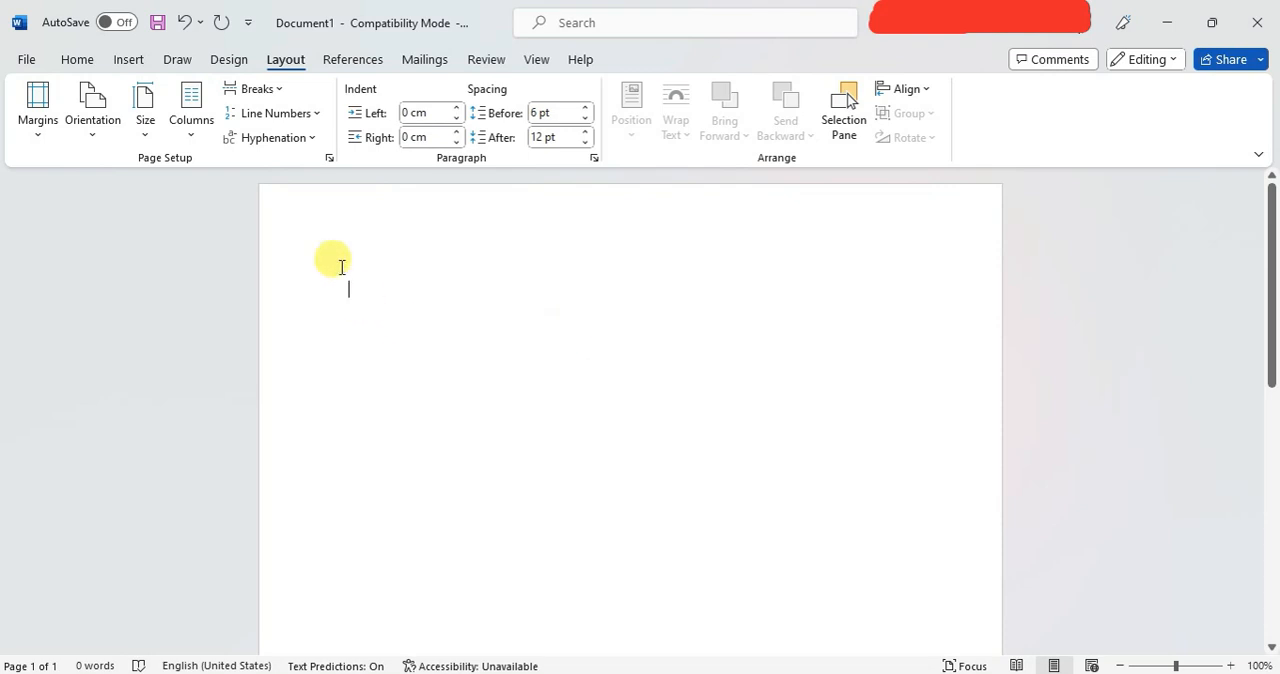
# Apply the Narrow margin preset, with 1.27 cm on all sides, to the document.
pyautogui.click(37, 140)
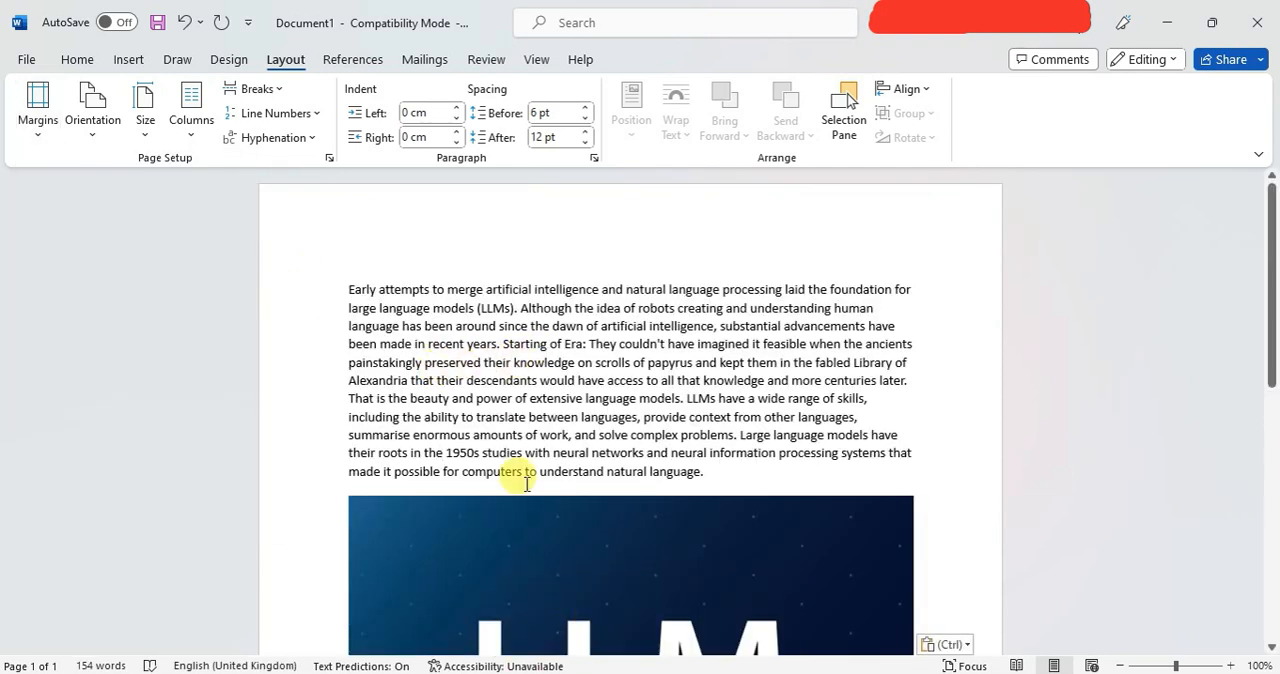
pyautogui.scroll(-2, 560, 482)
pyautogui.scroll(-5, 565, 484)
pyautogui.scroll(6, 565, 484)
pyautogui.scroll(1, 559, 476)
pyautogui.click(38, 115)
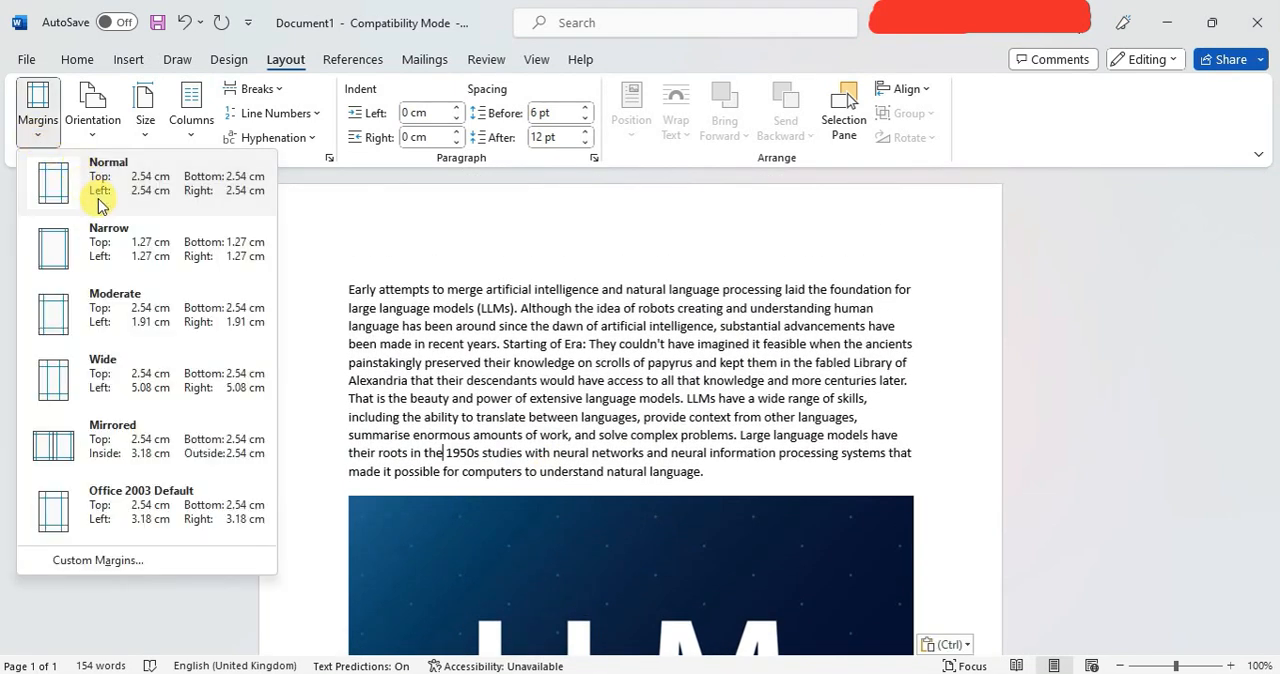
pyautogui.click(96, 250)
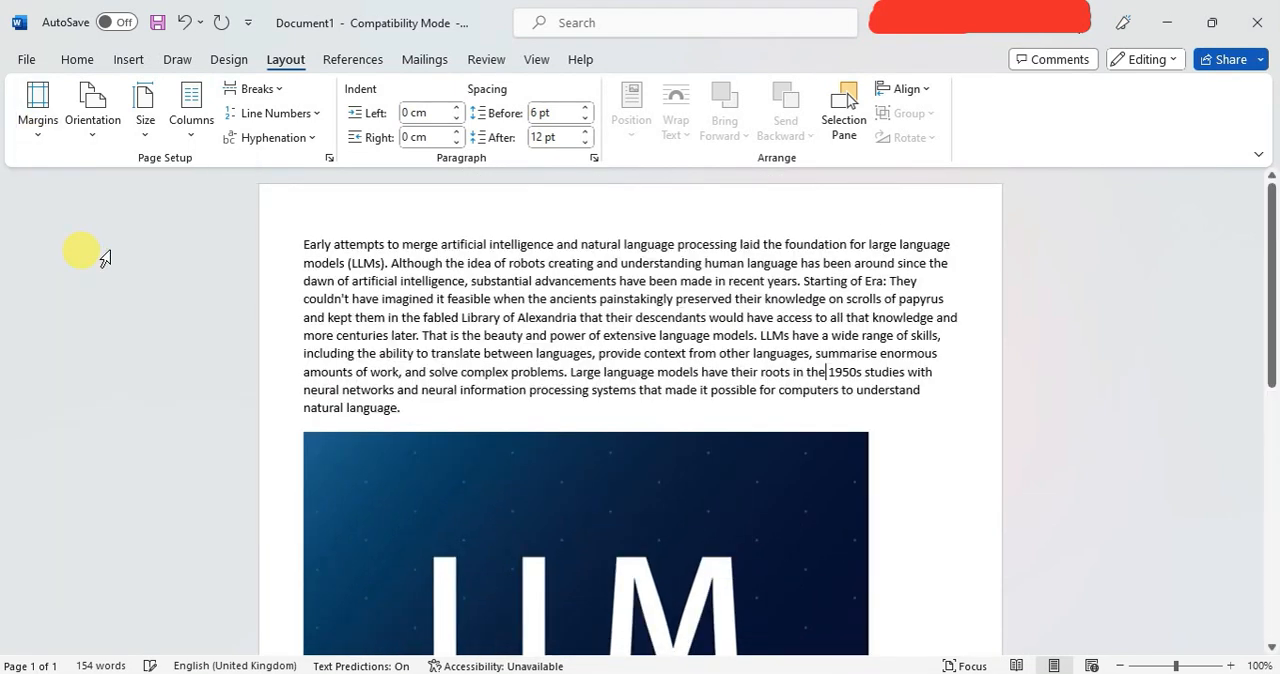
# Apply the Moderate margin preset, with 2.54 cm top and bottom and 1.91 cm at the sides, to the document.
pyautogui.doubleClick(251, 264)
pyautogui.click(251, 268)
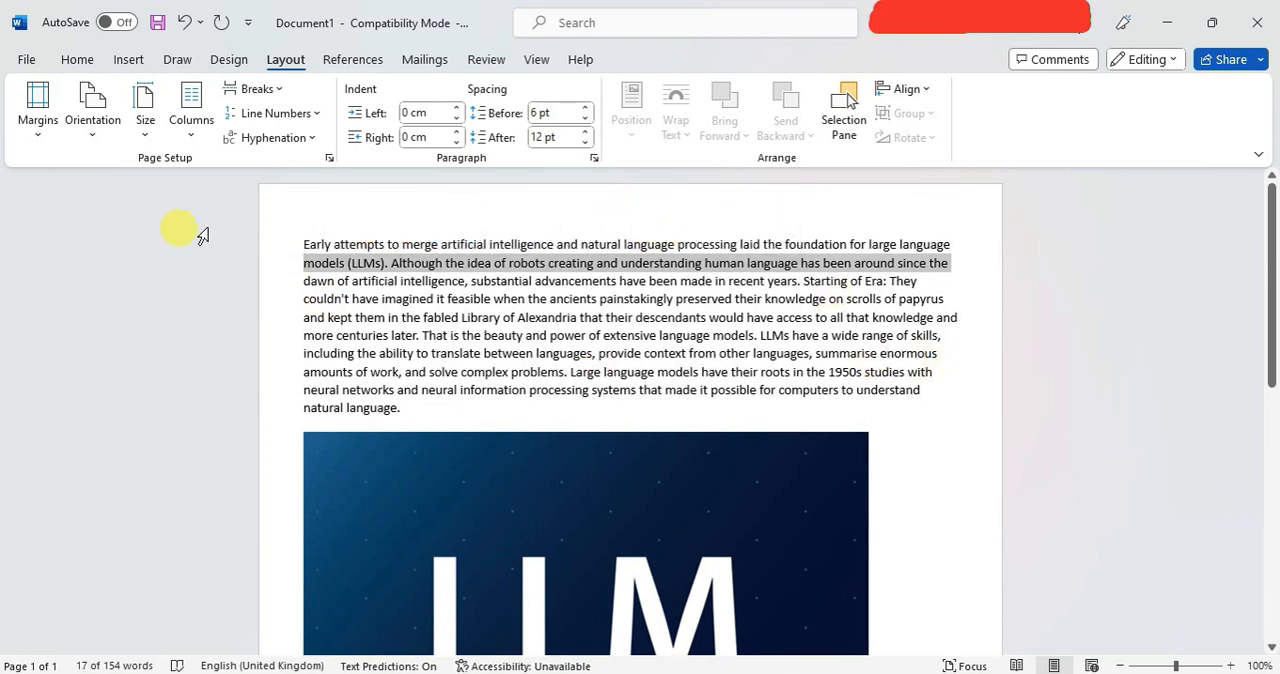
pyautogui.click(38, 115)
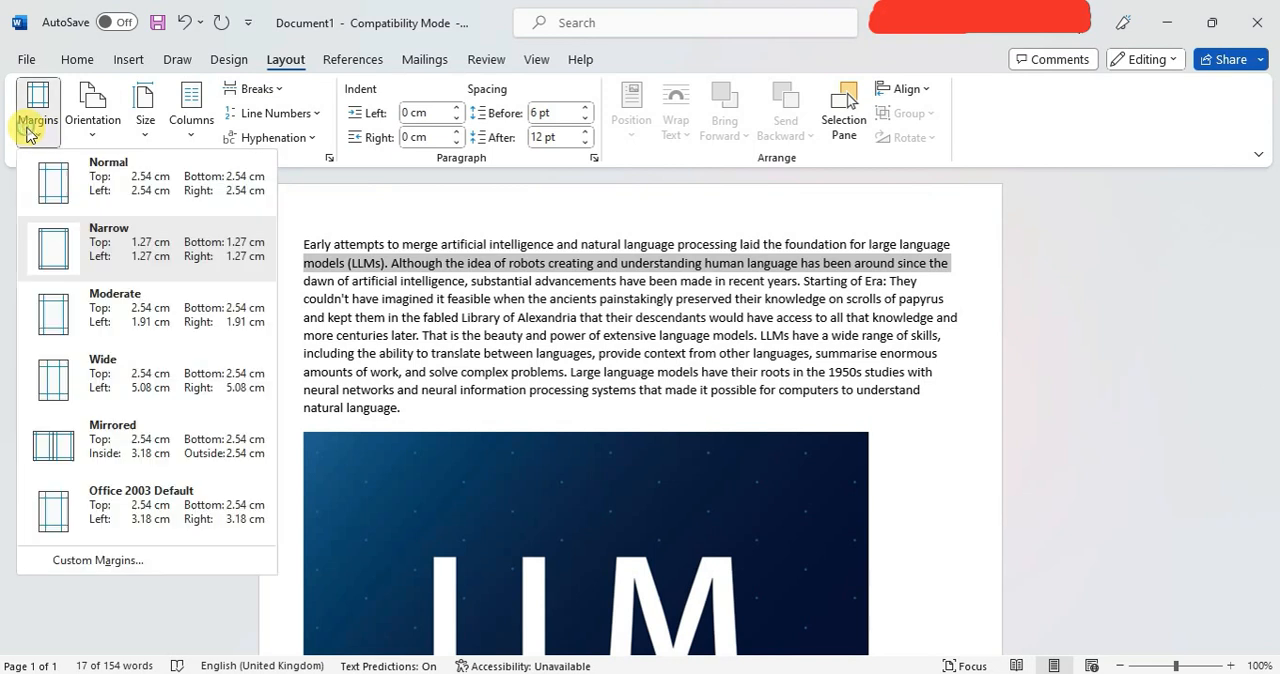
pyautogui.click(127, 304)
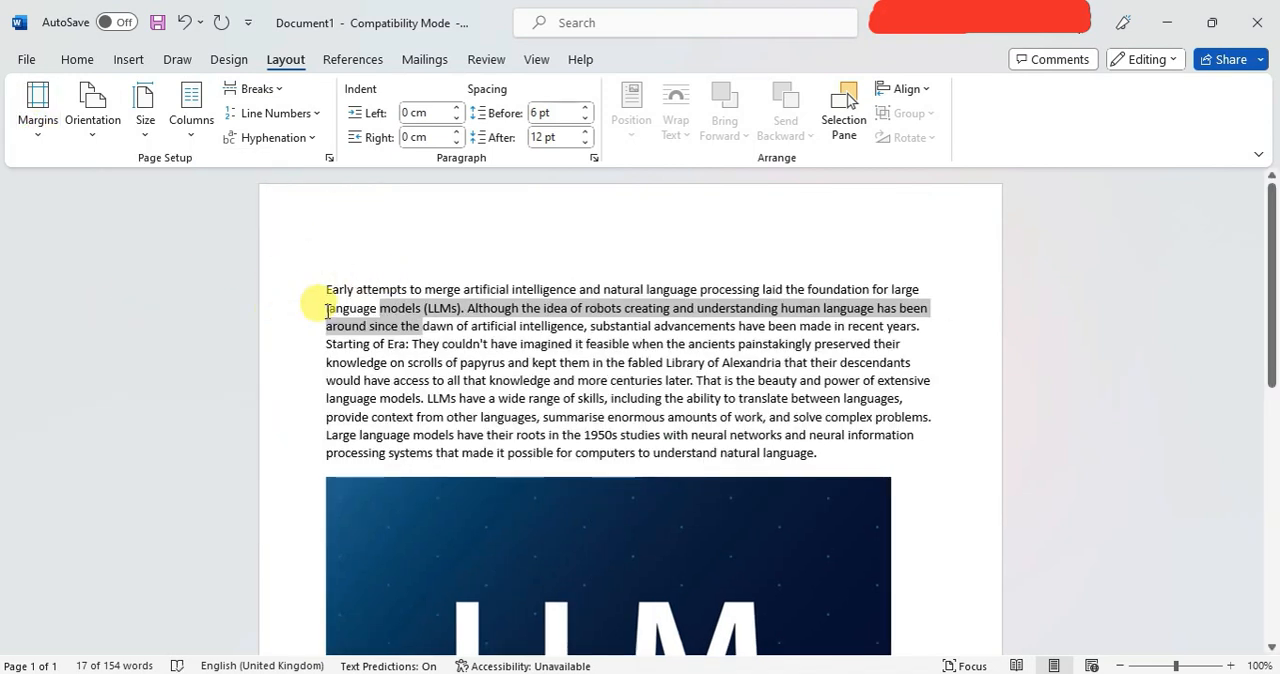
pyautogui.scroll(-8, 378, 310)
pyautogui.scroll(8, 378, 310)
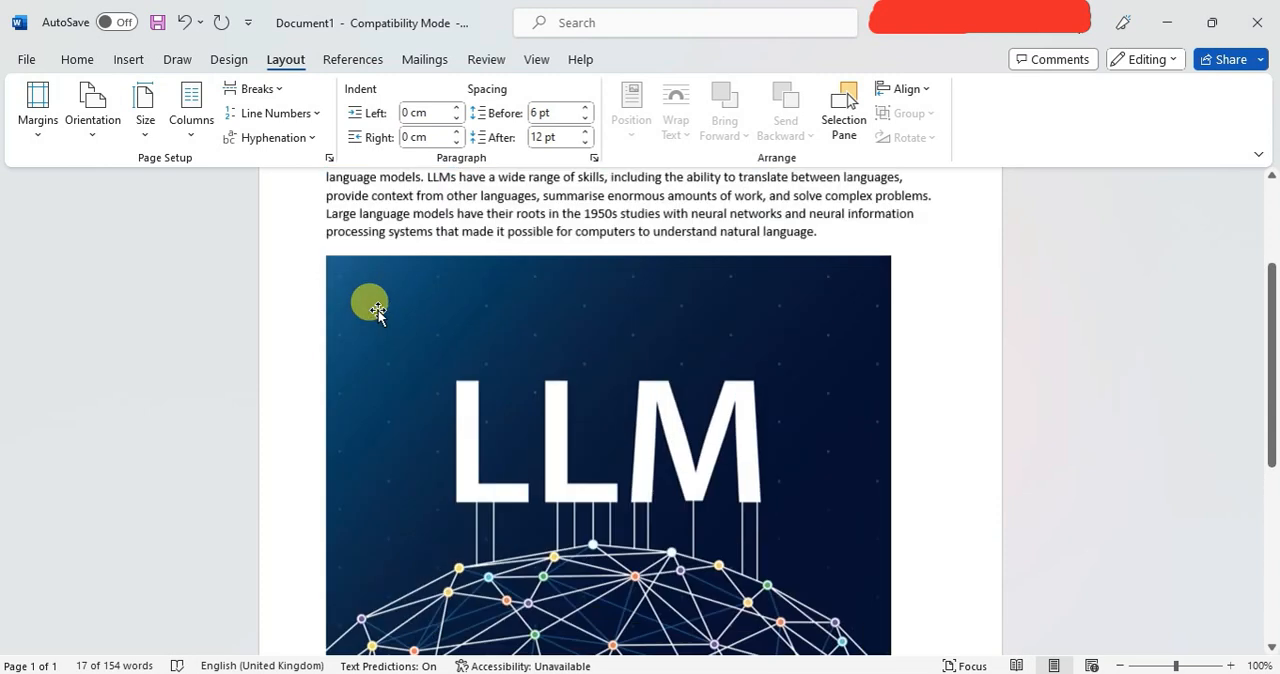
# Apply the Normal margin preset, with 2.54 cm on all sides, to the document.
pyautogui.click(43, 130)
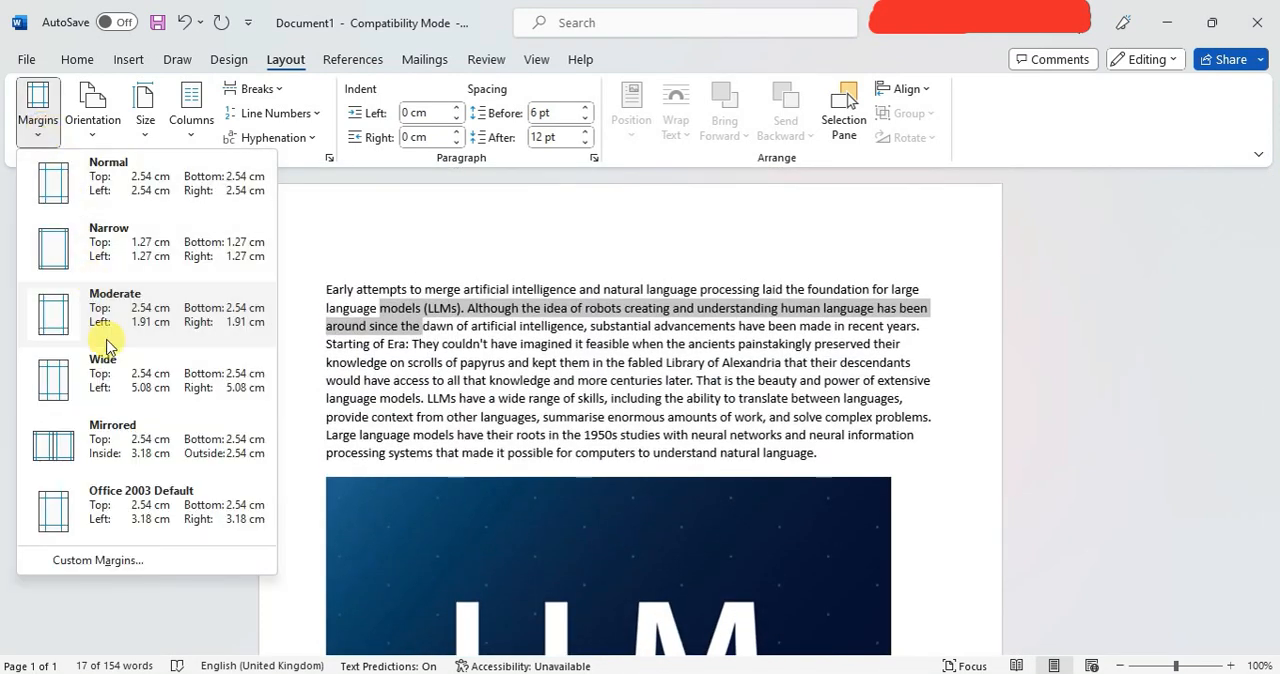
pyautogui.click(131, 194)
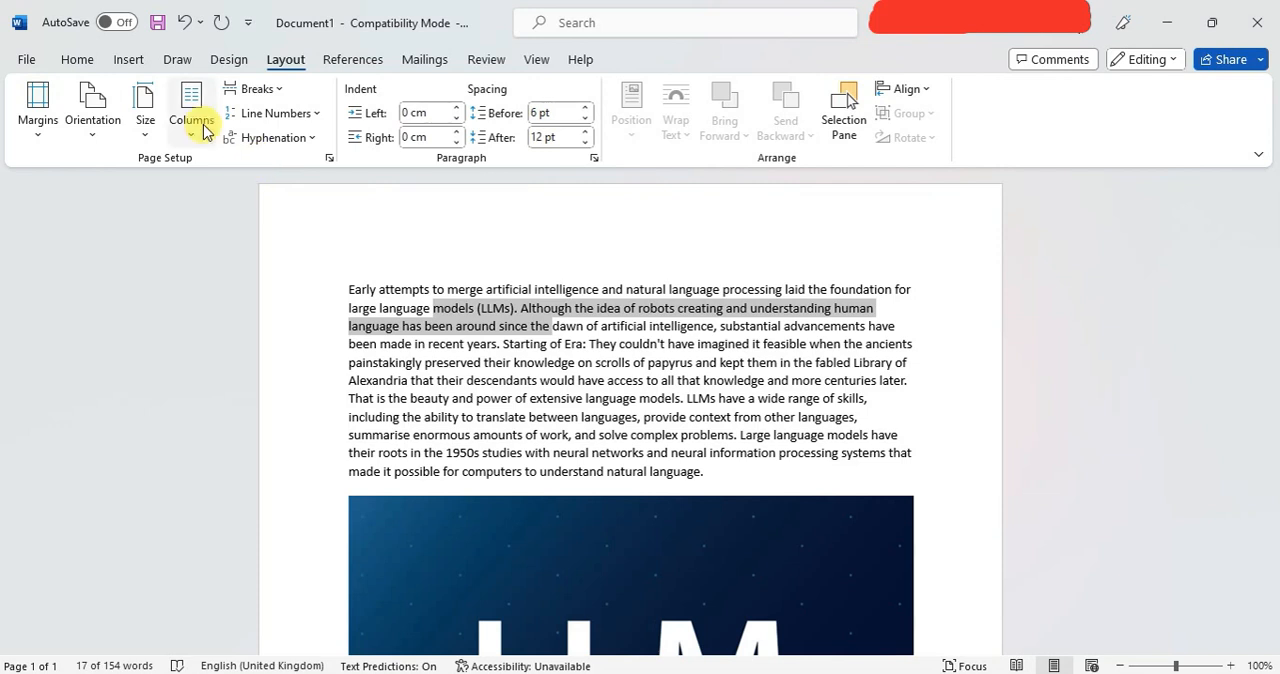
# Change the page orientation to Landscape and look over the resulting layout.
pyautogui.click(99, 133)
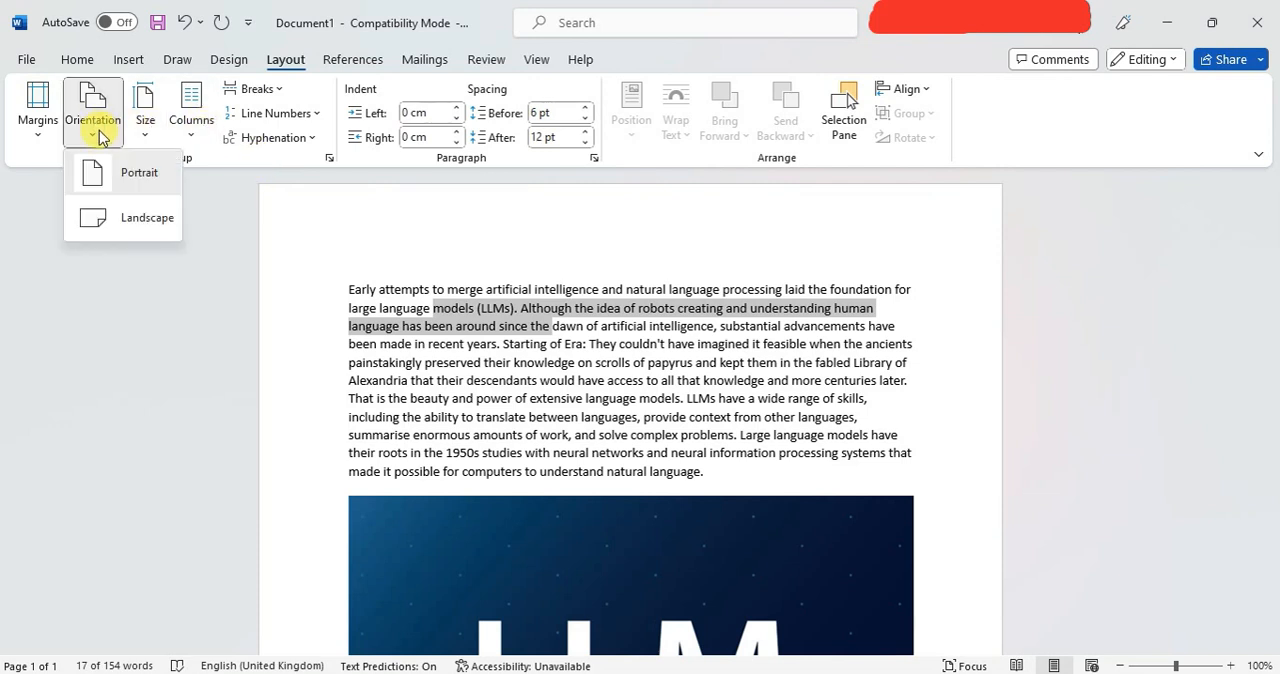
pyautogui.click(140, 218)
pyautogui.scroll(-6, 450, 388)
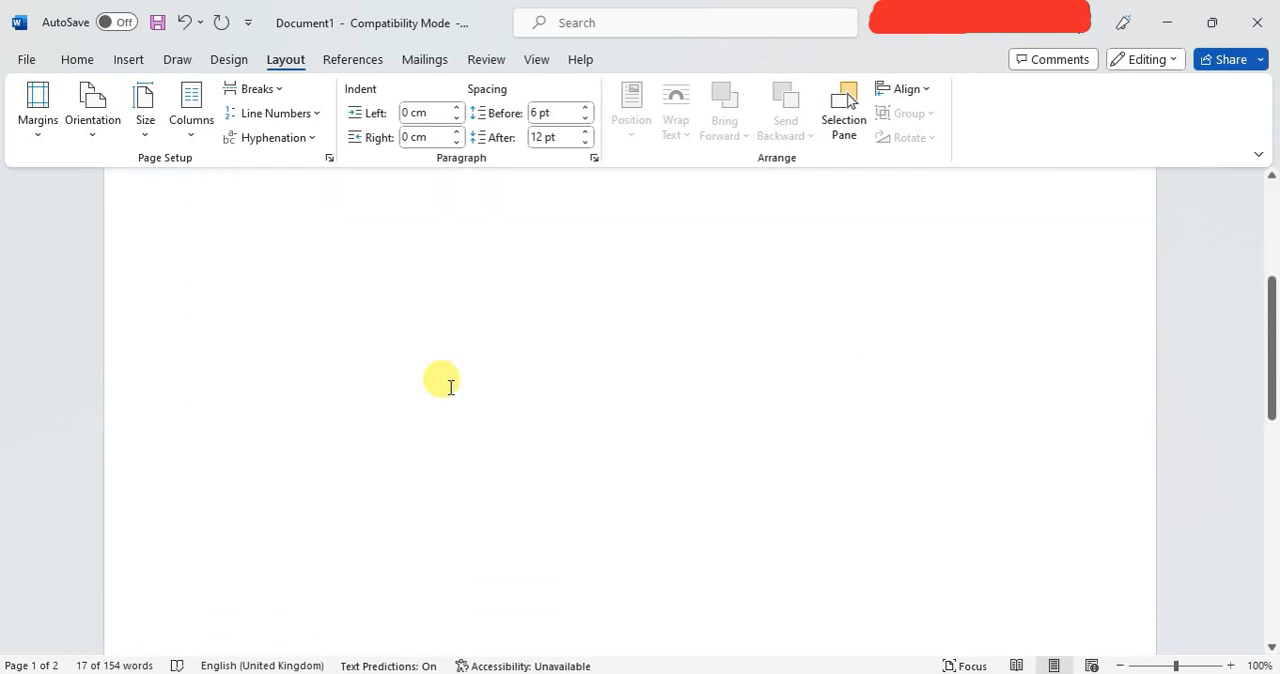
pyautogui.scroll(5, 450, 388)
pyautogui.scroll(3, 450, 388)
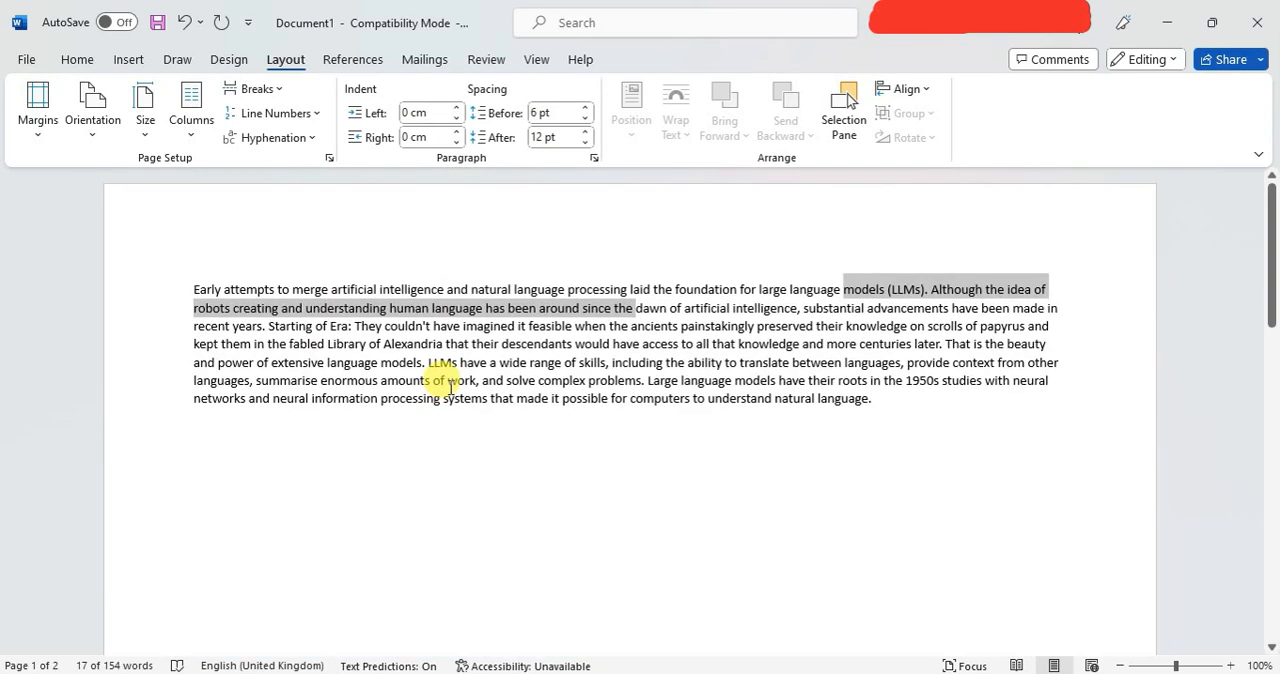
# Set the page orientation back to Portrait and deselect the text.
pyautogui.click(100, 128)
pyautogui.click(117, 165)
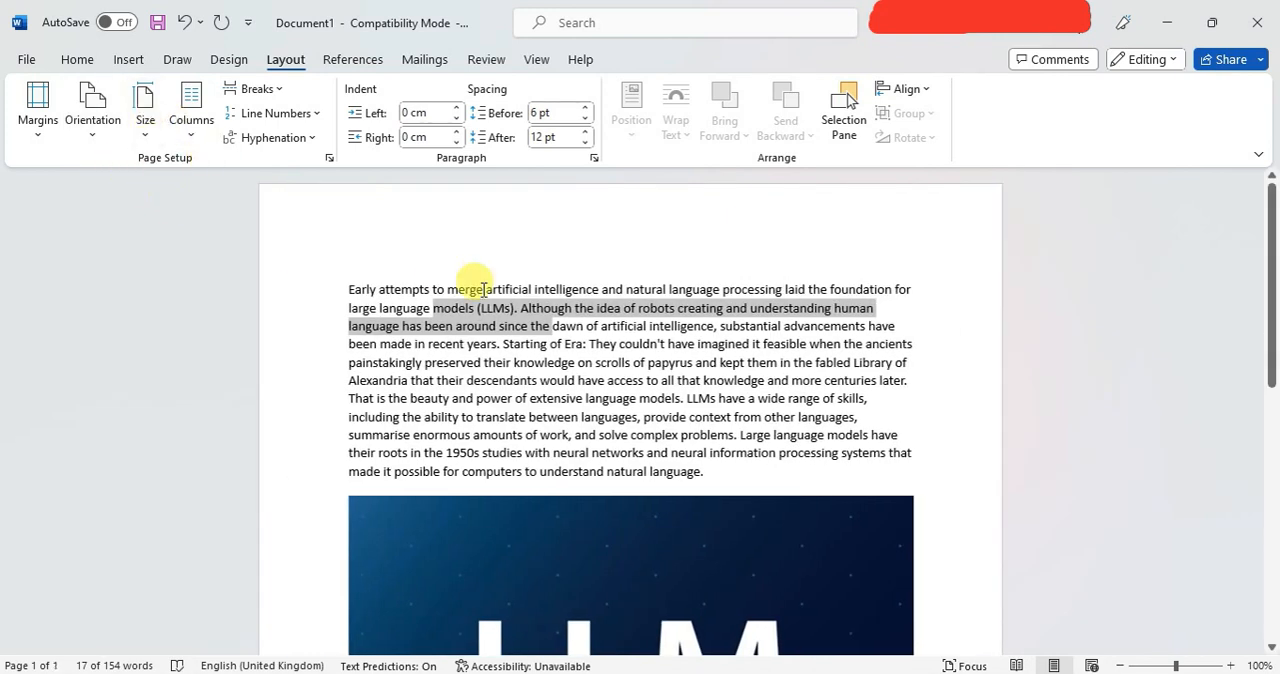
pyautogui.scroll(-3, 503, 355)
pyautogui.scroll(3, 505, 360)
pyautogui.click(510, 365)
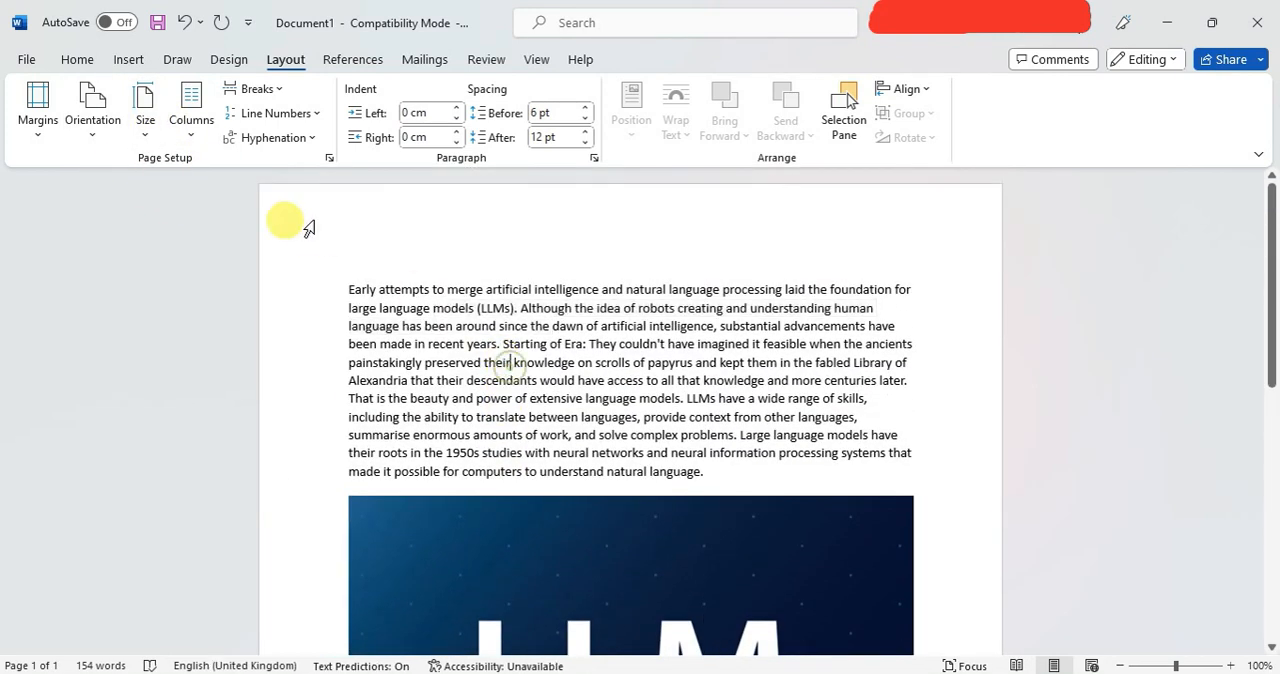
# Set the paper size to Letter, 21.59 cm x 27.94 cm, and review the page.
pyautogui.click(145, 120)
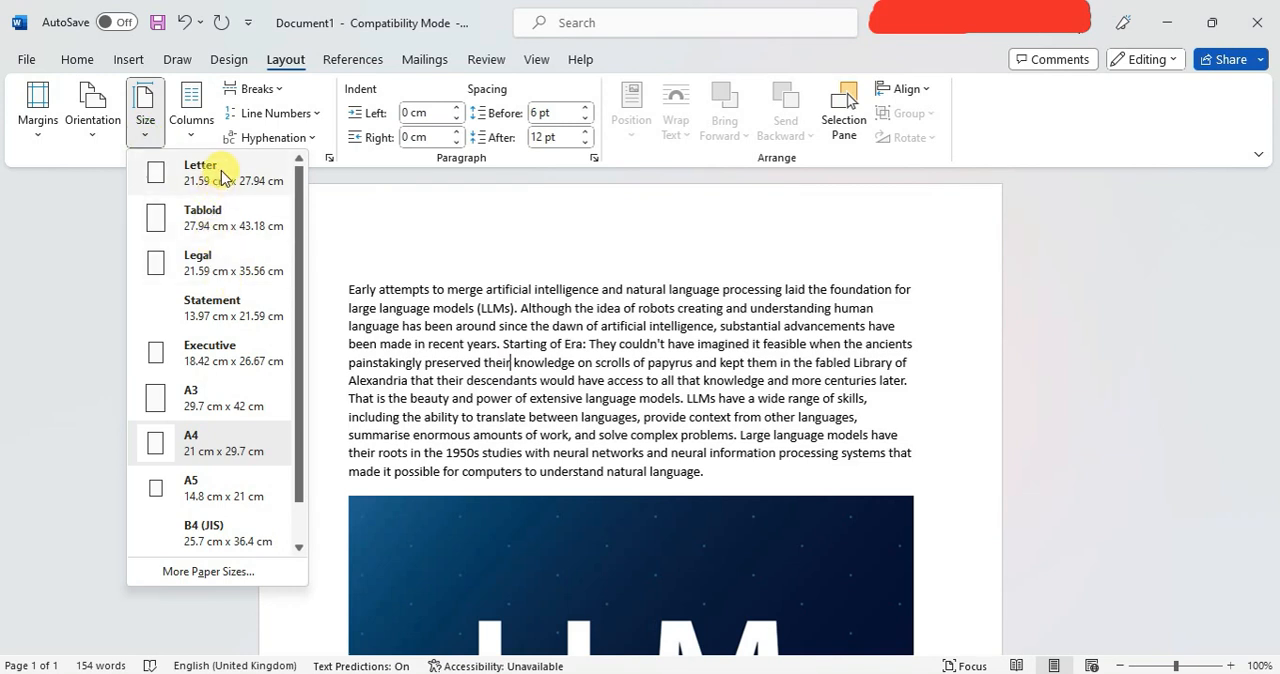
pyautogui.click(214, 175)
pyautogui.scroll(-8, 443, 388)
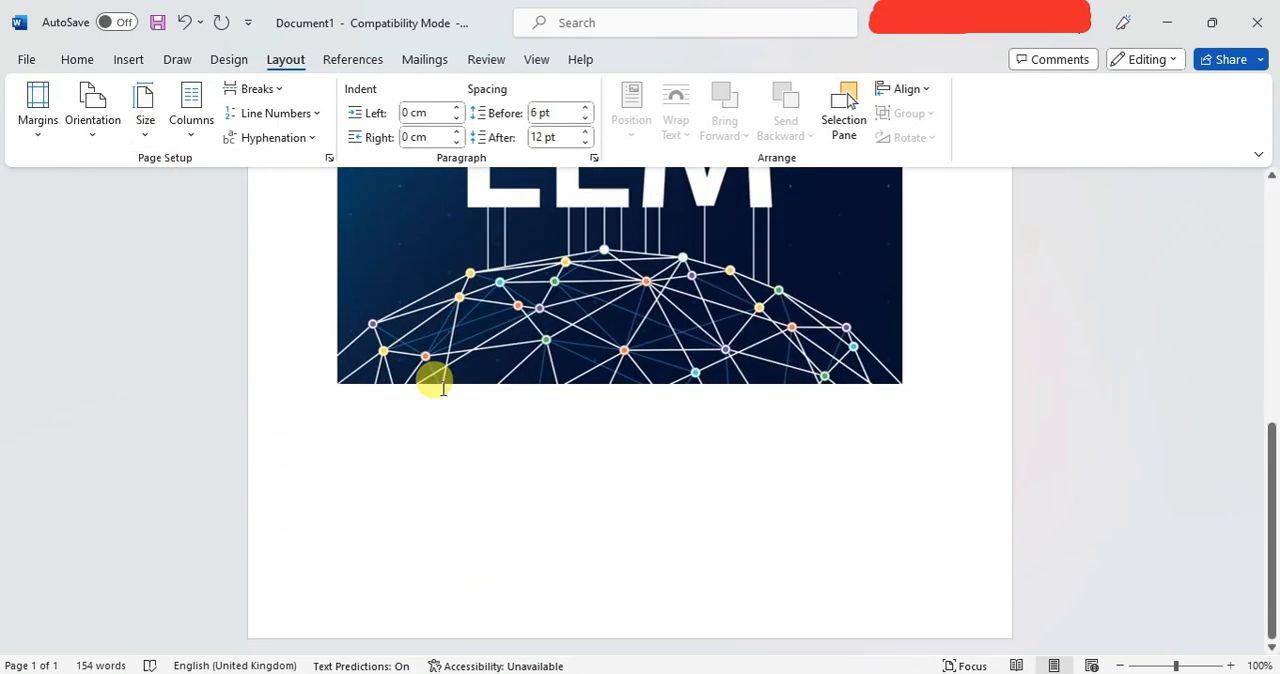
pyautogui.scroll(8, 440, 385)
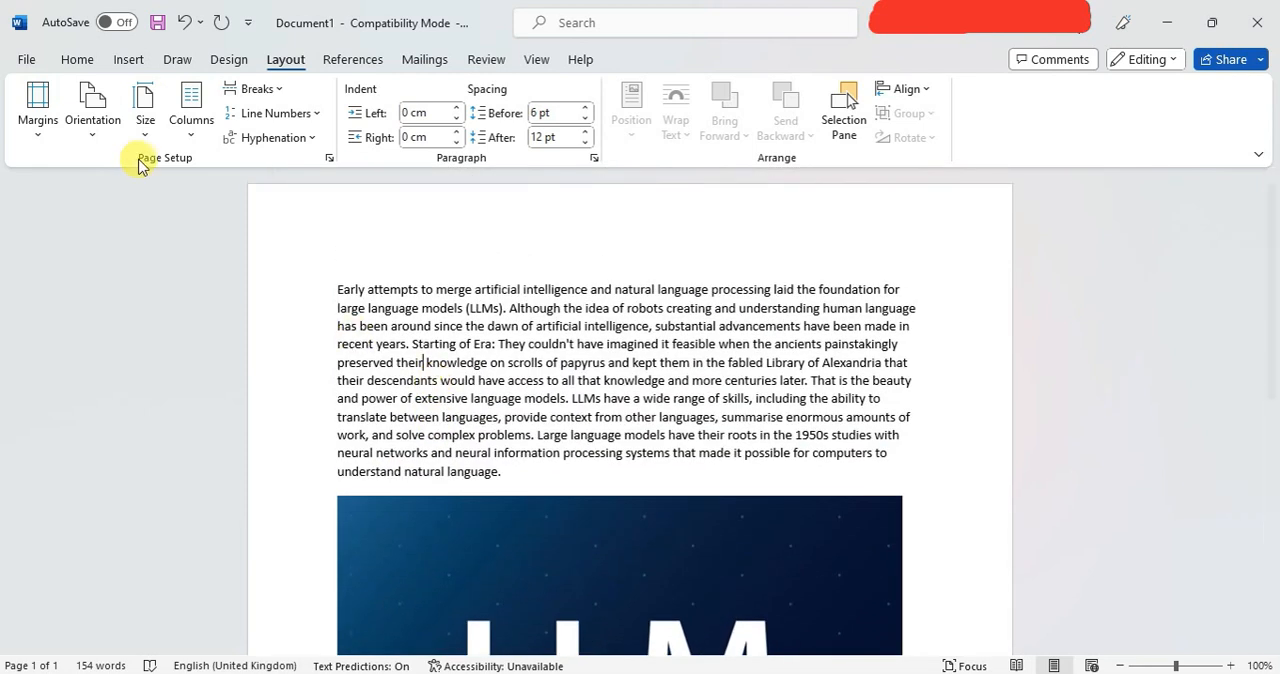
# Change the paper size to Legal, 21.59 cm x 35.56 cm, and review the page.
pyautogui.click(140, 115)
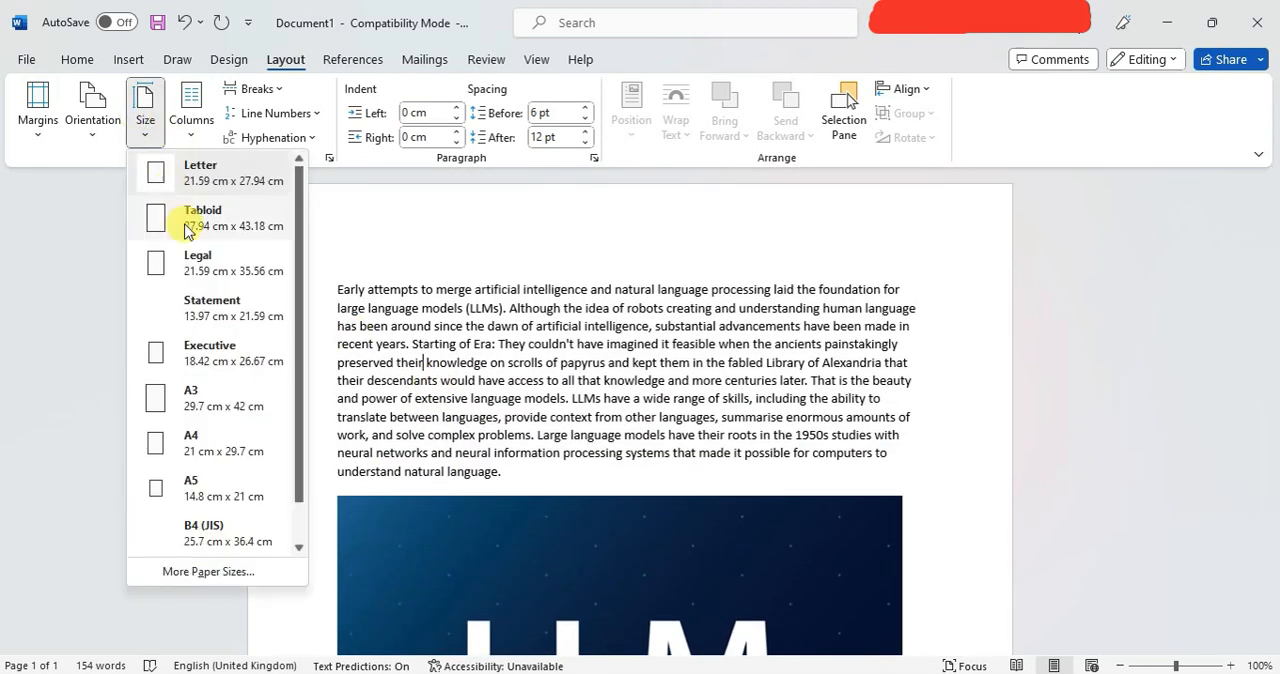
pyautogui.click(203, 270)
pyautogui.scroll(-5, 410, 366)
pyautogui.scroll(5, 412, 372)
# Set the paper size back to A4, 21 cm x 29.7 cm.
pyautogui.click(142, 118)
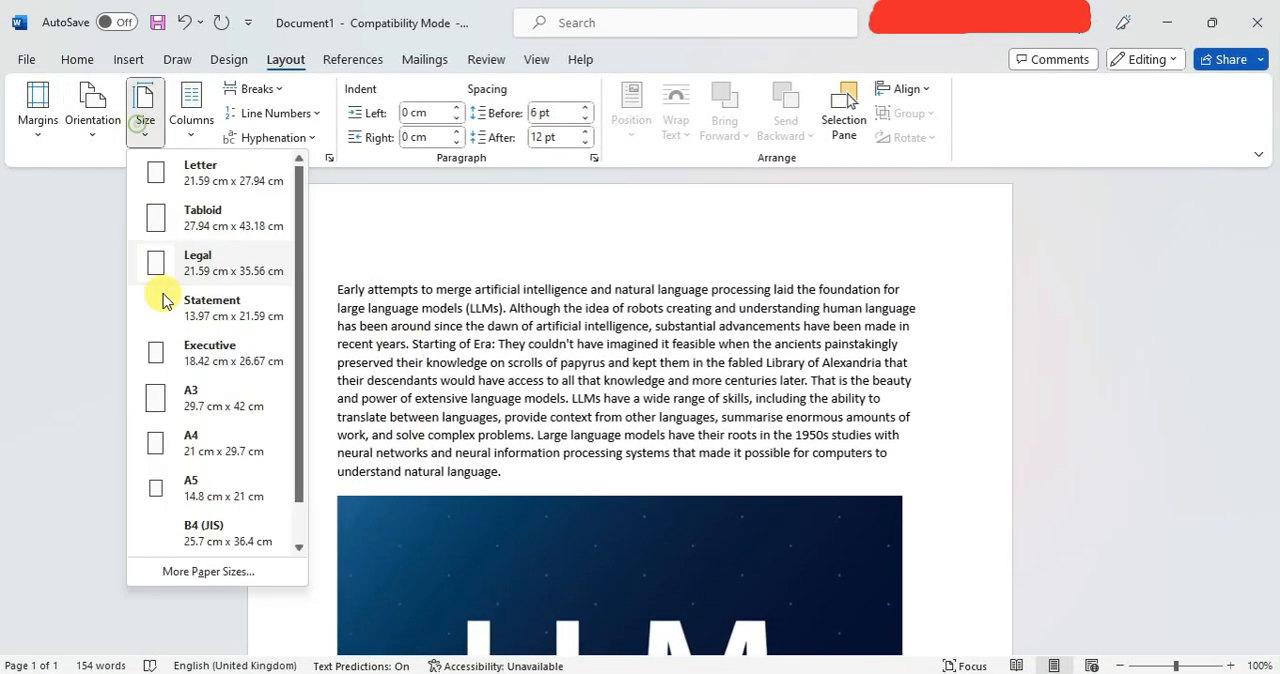
pyautogui.click(200, 440)
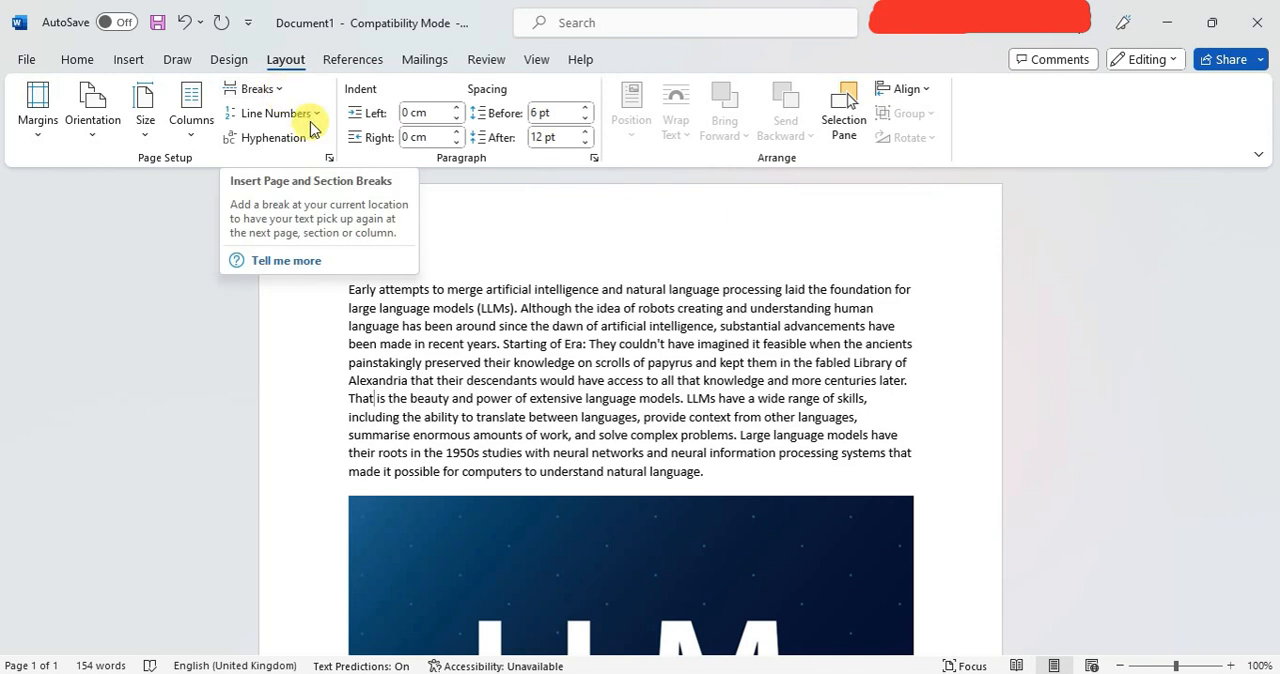
# Turn on continuous line numbering for the document and remove it again.
pyautogui.click(280, 113)
pyautogui.click(293, 170)
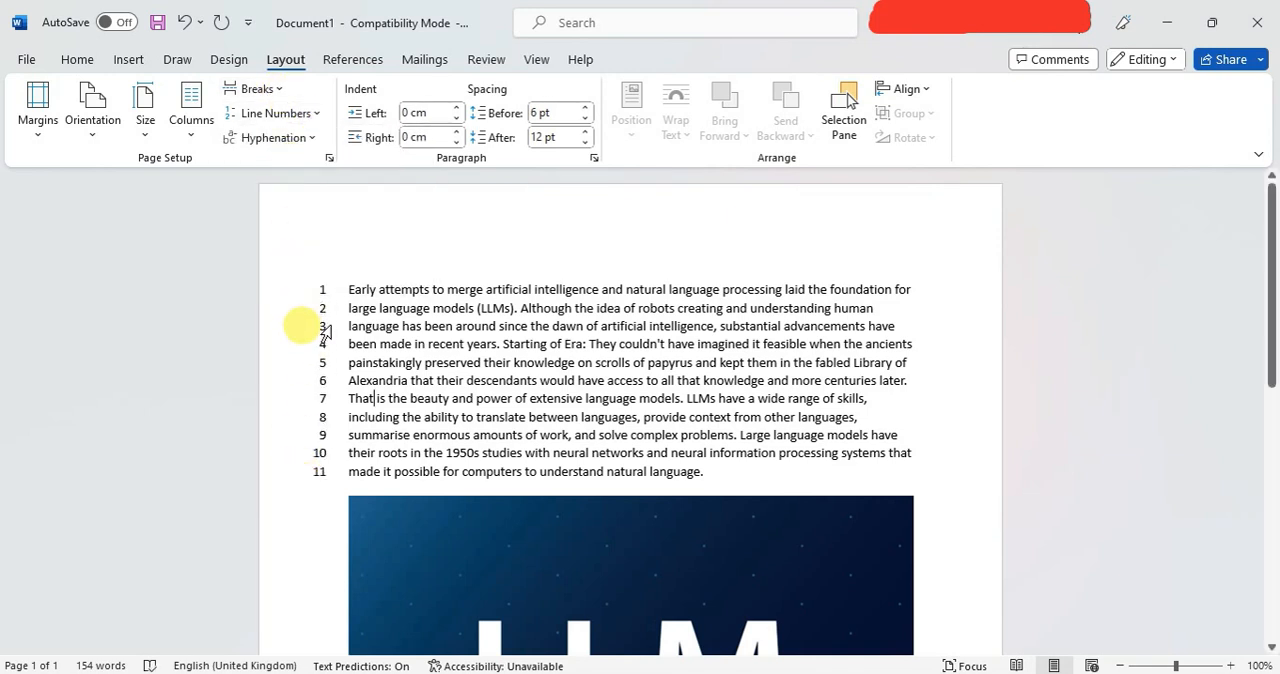
pyautogui.click(279, 116)
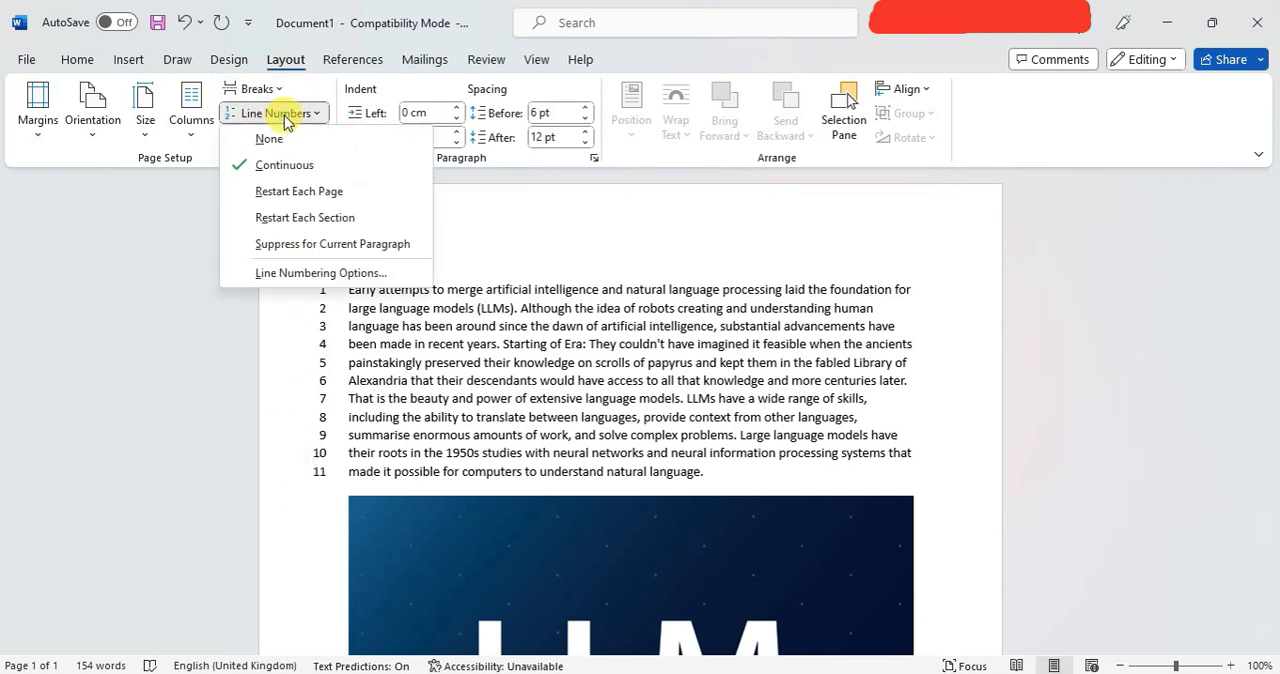
pyautogui.click(269, 139)
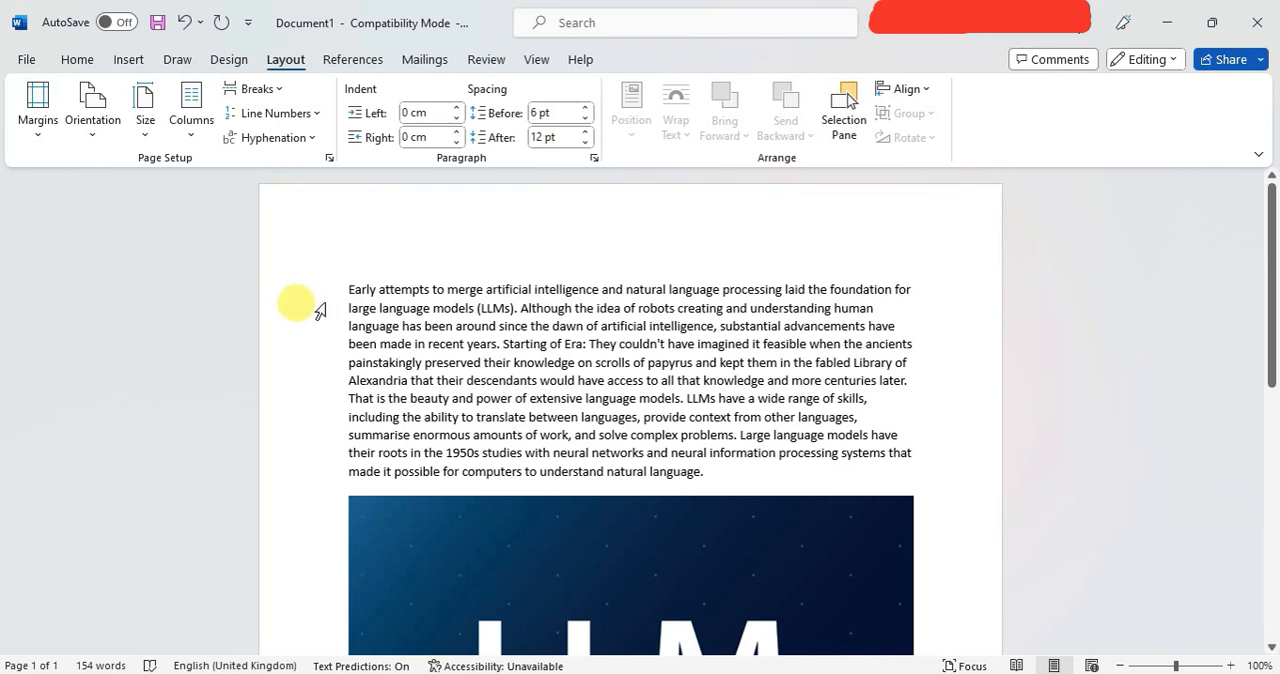
# Increase the left indent of the text paragraph in small increments.
pyautogui.click(350, 289)
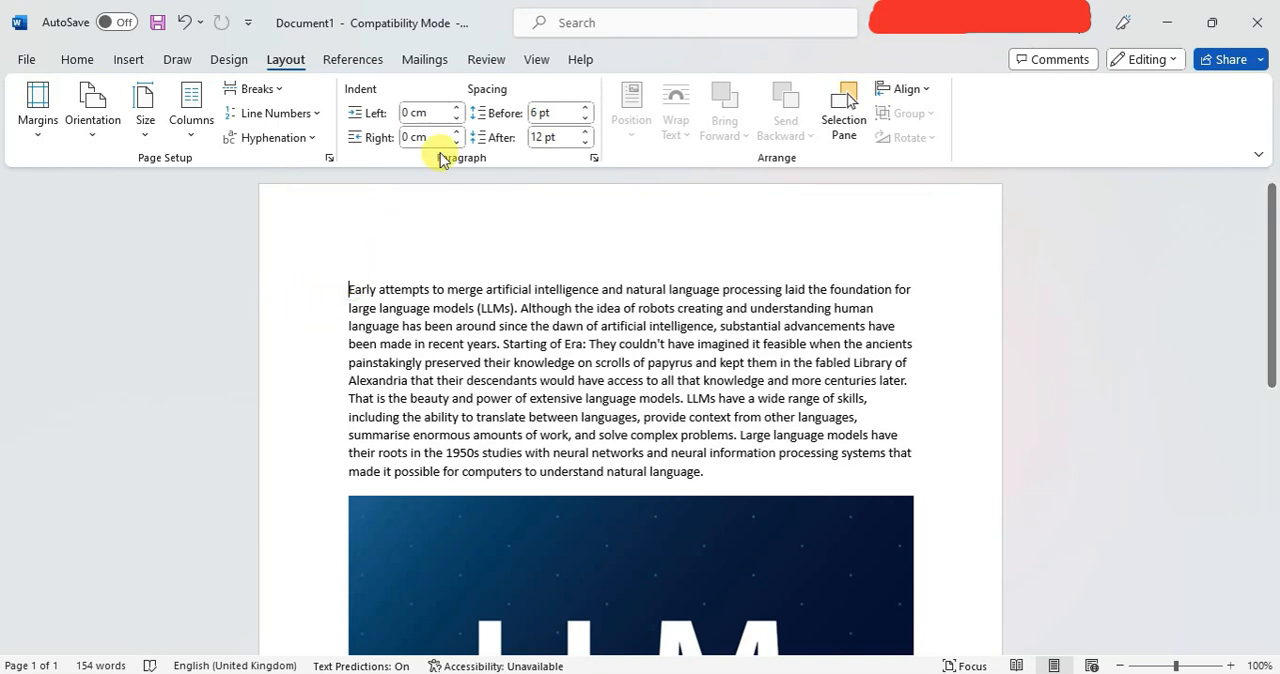
pyautogui.click(457, 107)
pyautogui.click(457, 107)
pyautogui.click(457, 107)
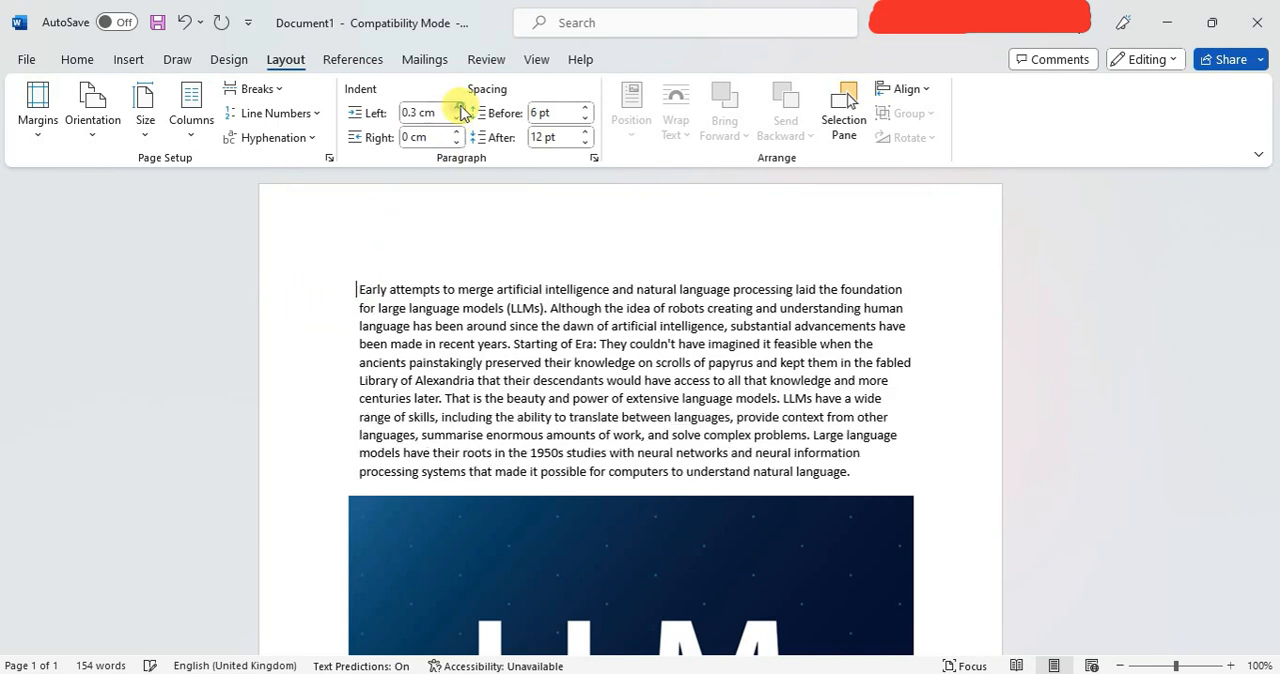
pyautogui.click(457, 107)
pyautogui.click(457, 107)
pyautogui.click(457, 107)
pyautogui.click(457, 107)
pyautogui.click(457, 107)
pyautogui.click(457, 107)
pyautogui.click(457, 107)
# Reduce the left indent of the text paragraph back to 0 cm.
pyautogui.click(457, 118)
pyautogui.click(457, 118)
pyautogui.click(457, 118)
pyautogui.click(457, 118)
pyautogui.click(457, 118)
pyautogui.click(457, 118)
pyautogui.click(457, 118)
pyautogui.click(457, 118)
pyautogui.click(457, 118)
pyautogui.click(457, 118)
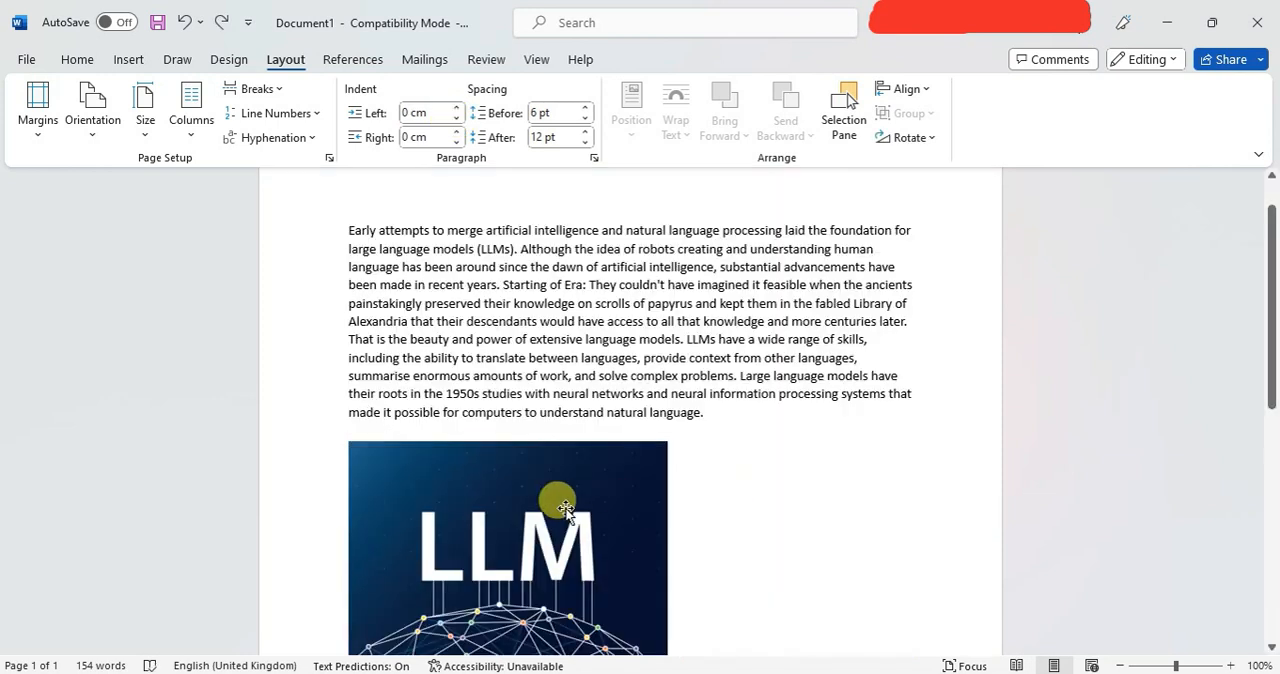
# Set the LLM picture's text wrapping to Through and move it beside the paragraph, flush with the right margin.
pyautogui.click(550, 500)
pyautogui.moveTo(556, 503); pyautogui.dragTo(637, 501)
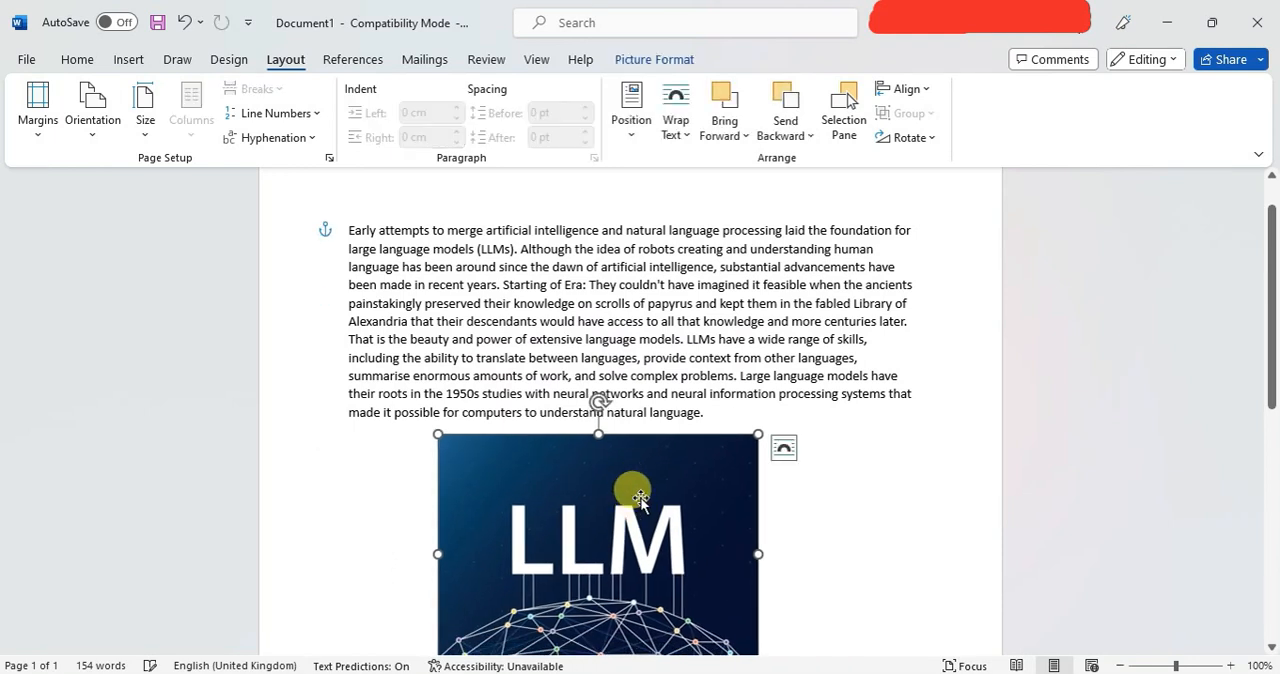
pyautogui.click(675, 122)
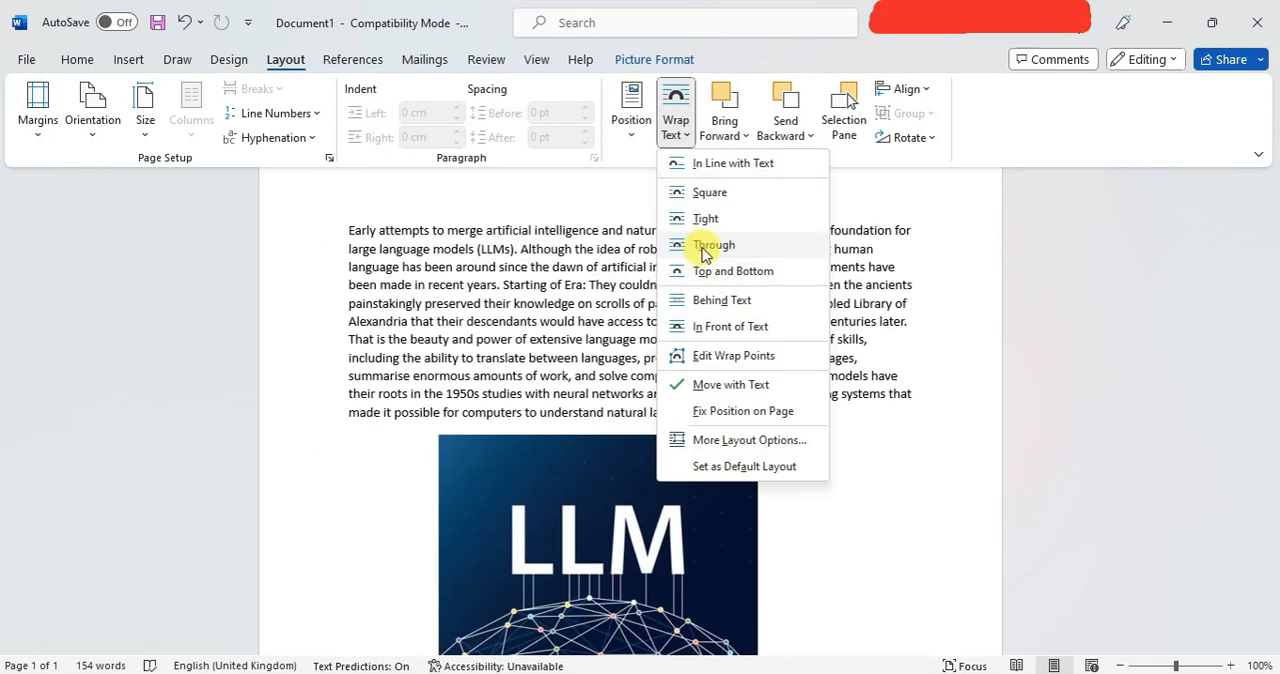
pyautogui.click(706, 244)
pyautogui.moveTo(590, 484); pyautogui.dragTo(745, 252)
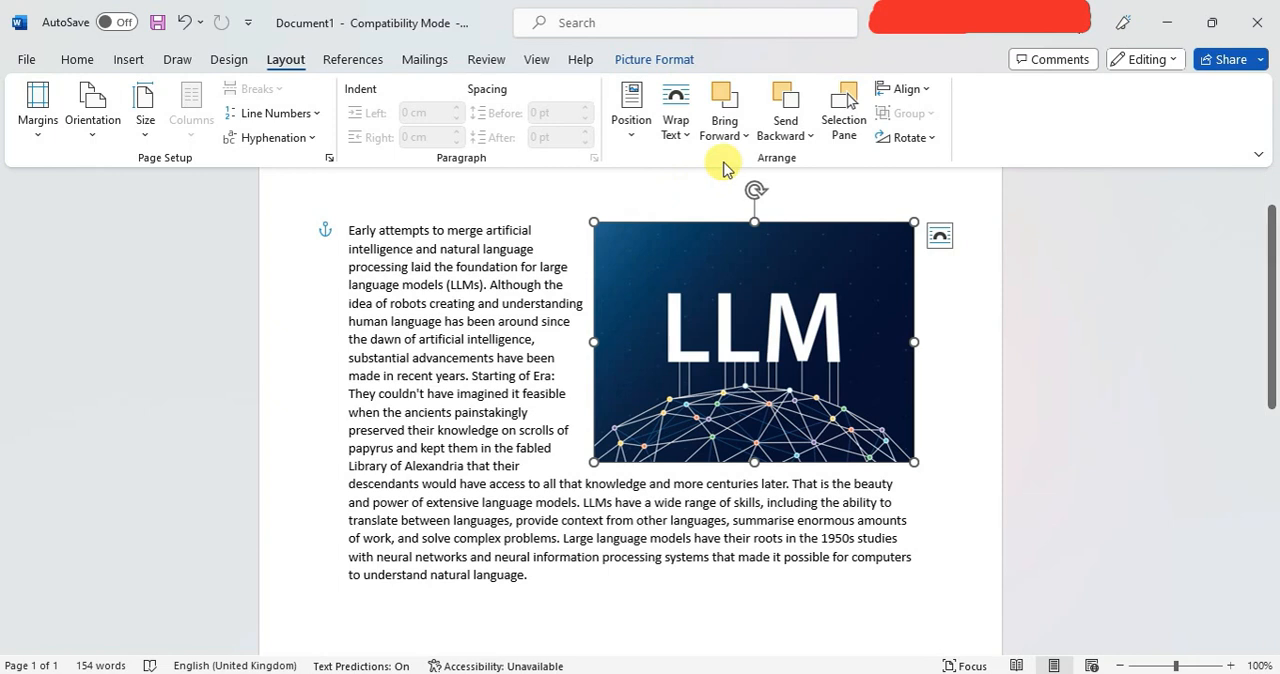
# Bring the LLM picture to the front of the stacking order.
pyautogui.click(724, 130)
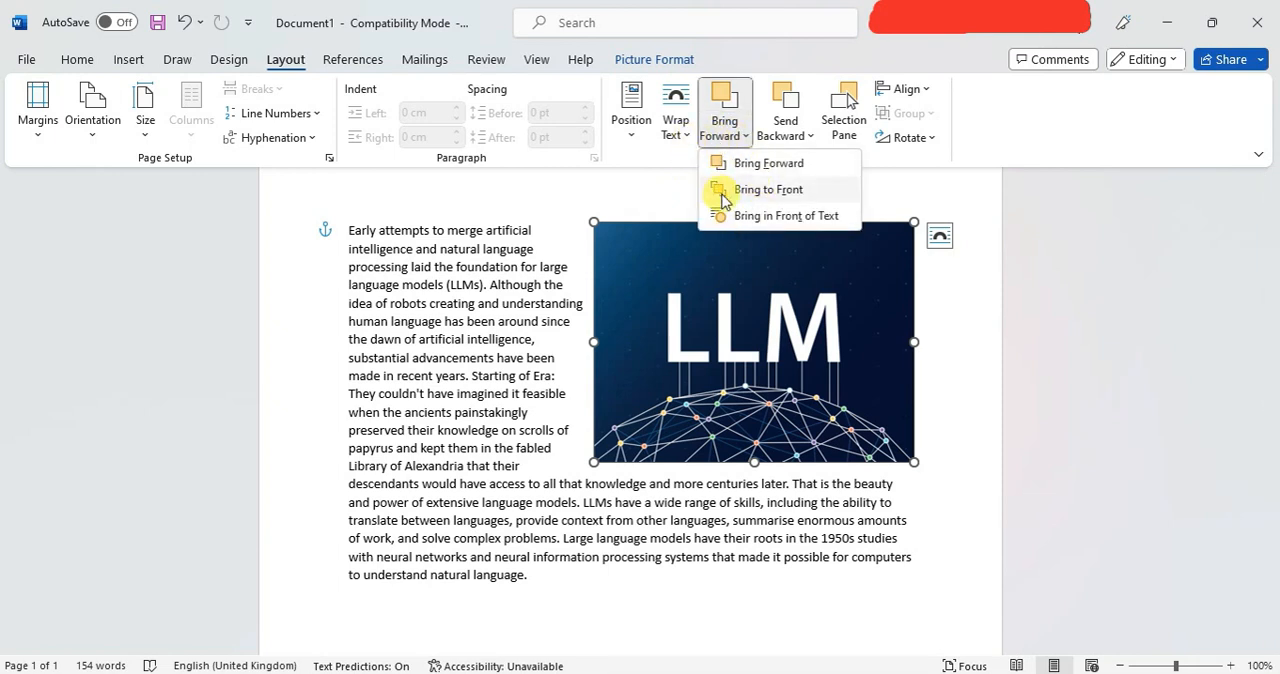
pyautogui.click(830, 192)
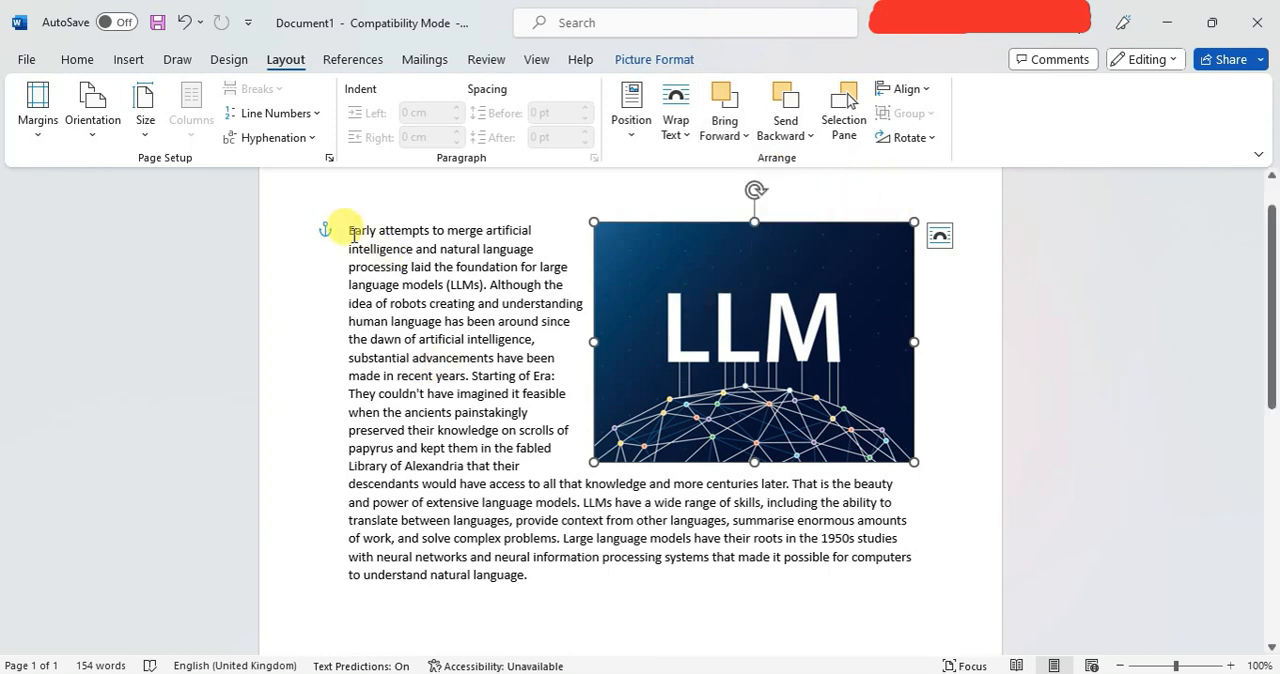
# Justify the entire text paragraph and return to the page layout tools with the text deselected.
pyautogui.moveTo(349, 230); pyautogui.dragTo(531, 590)
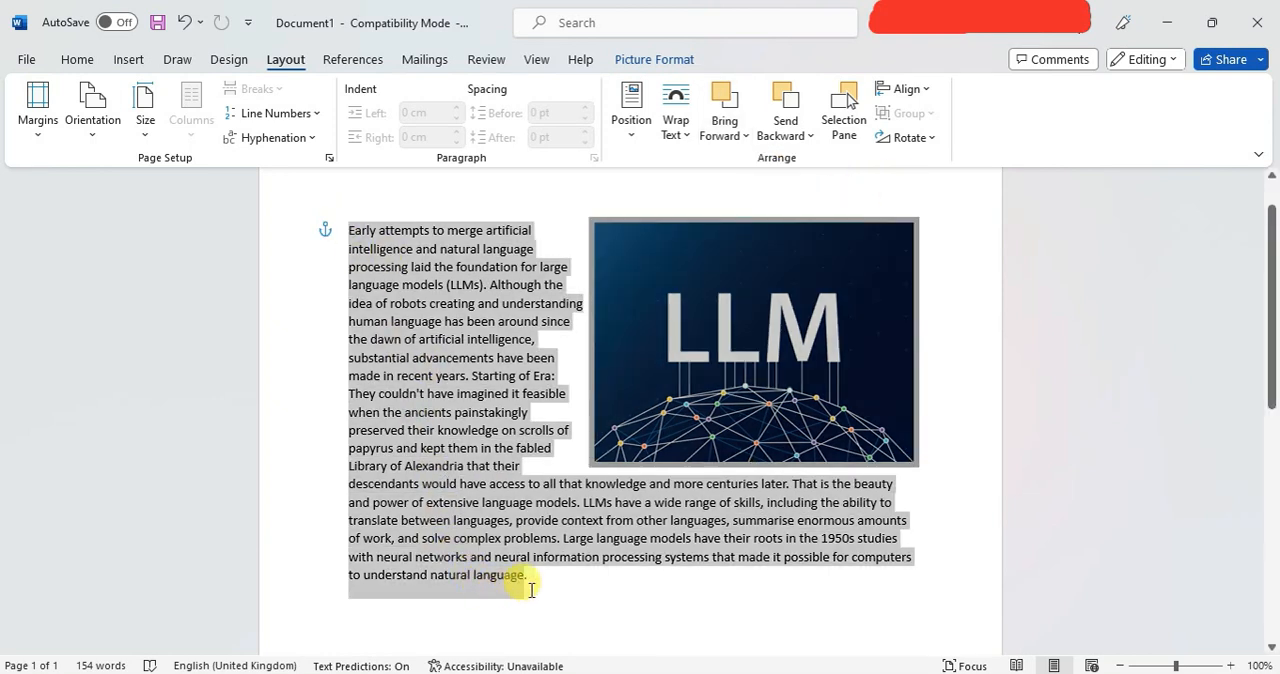
pyautogui.click(77, 59)
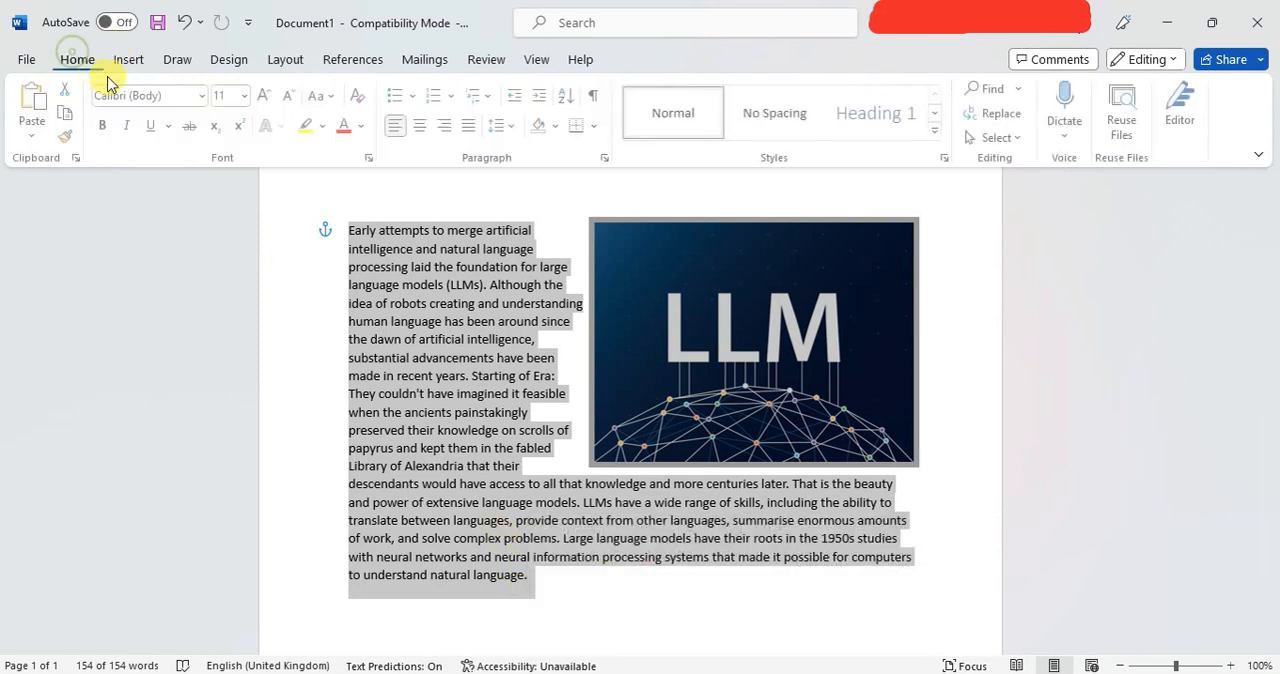
pyautogui.click(476, 127)
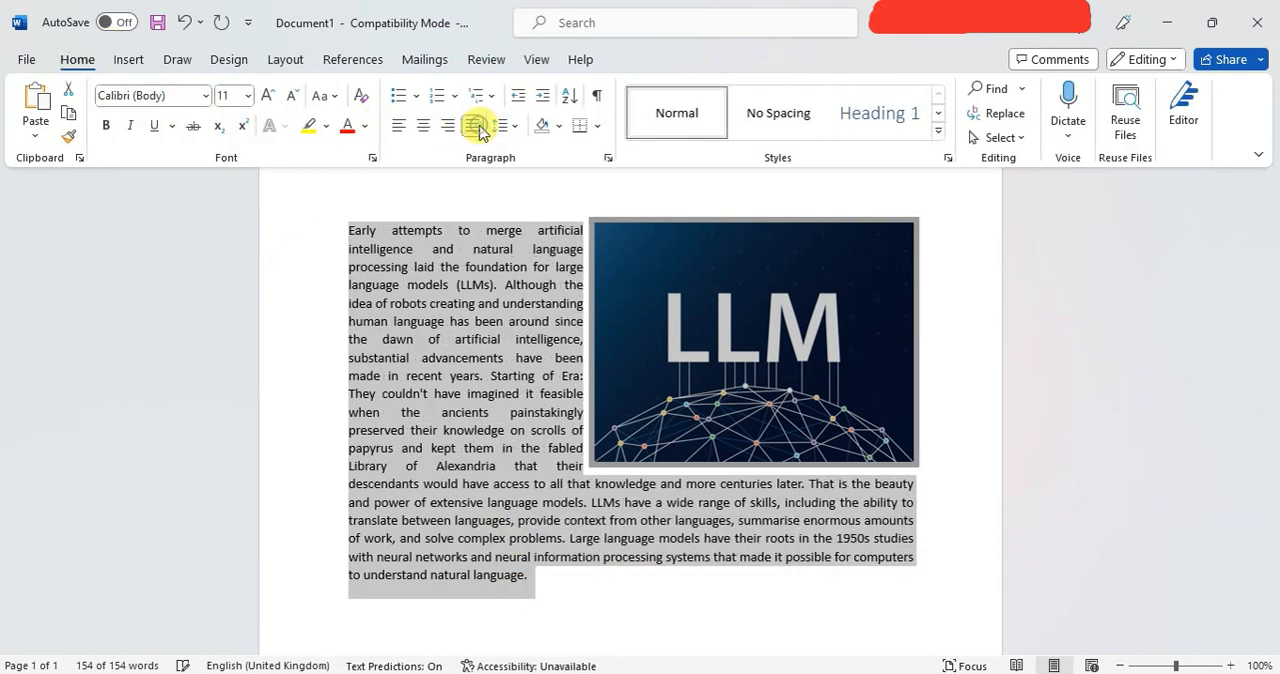
pyautogui.click(310, 60)
pyautogui.click(438, 335)
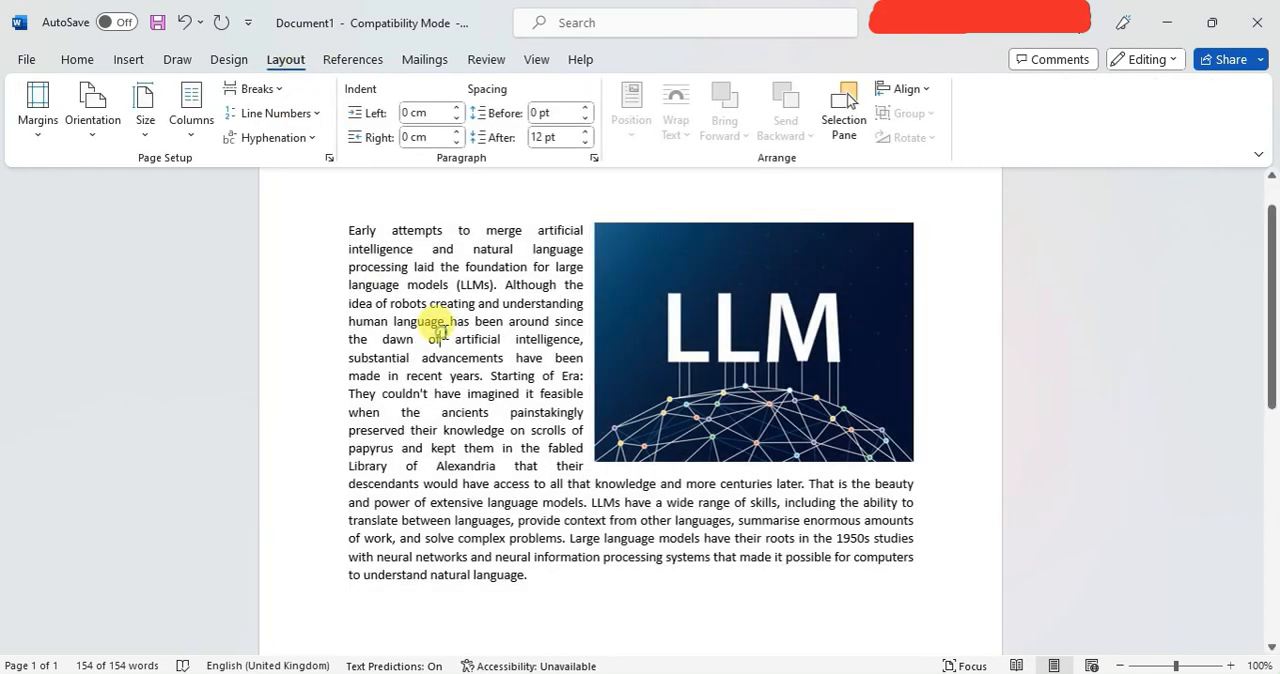
# Review the rotation options for the LLM picture, and align it to the vertical middle relative to the margins.
pyautogui.click(641, 330)
pyautogui.click(910, 137)
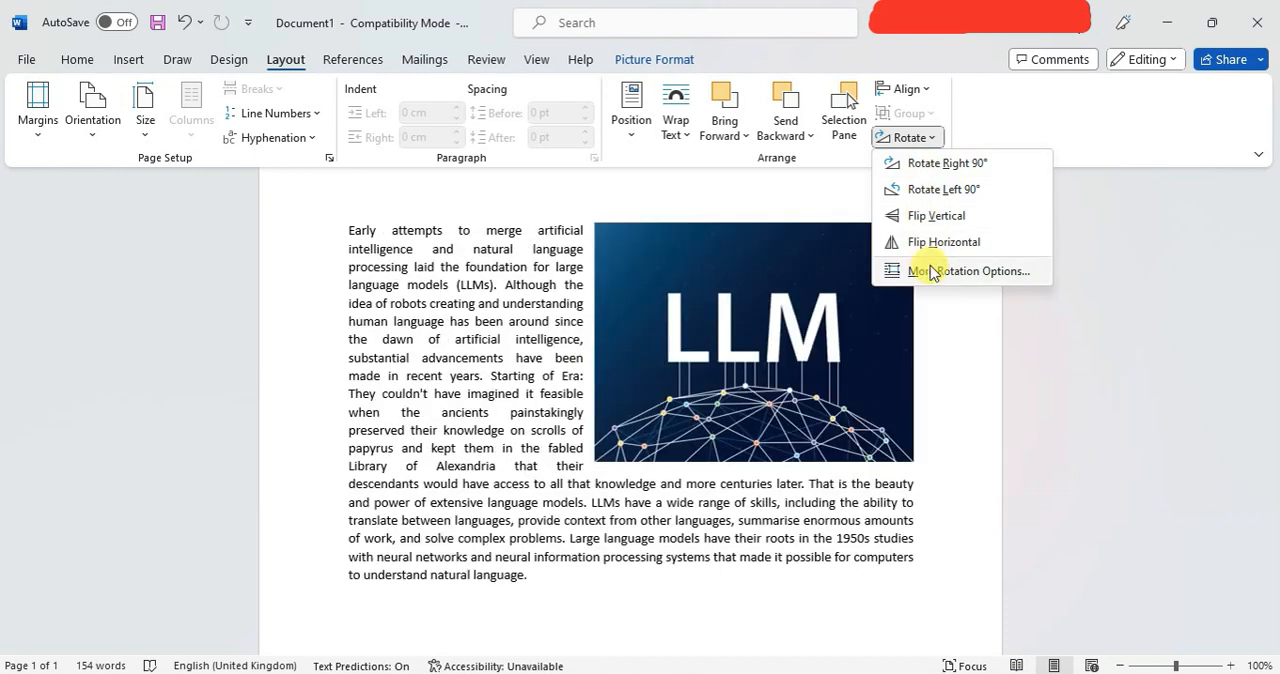
pyautogui.click(903, 88)
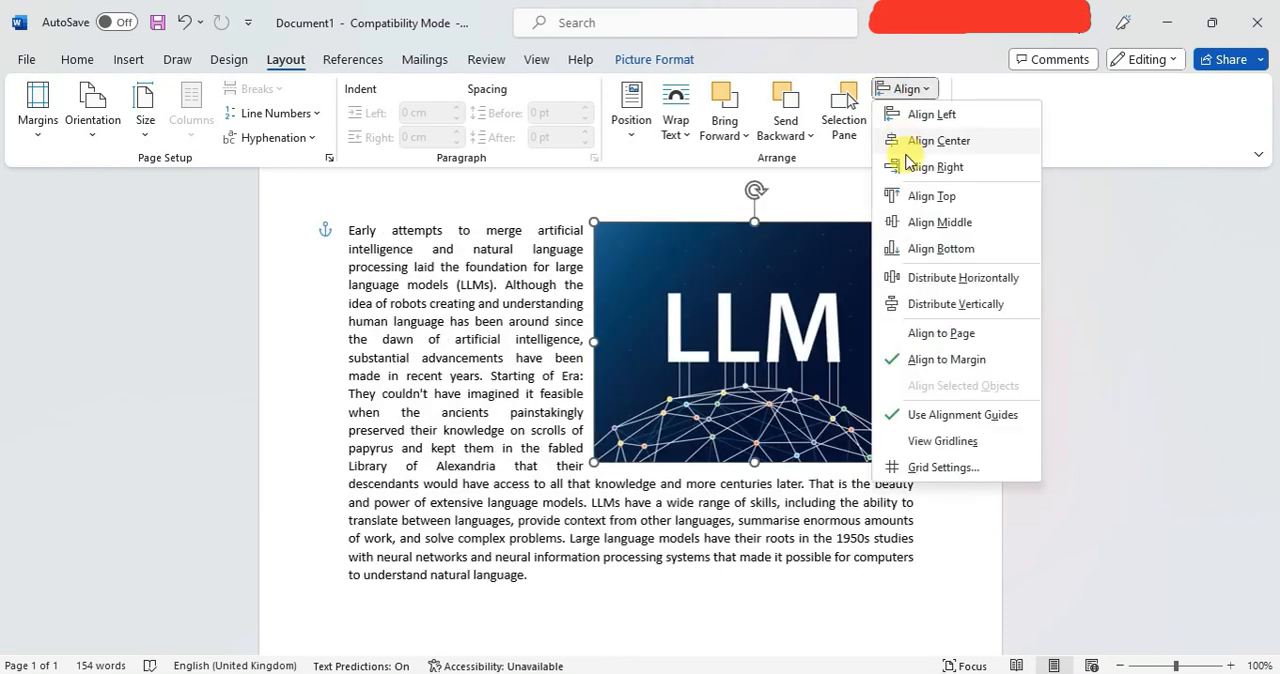
pyautogui.click(922, 222)
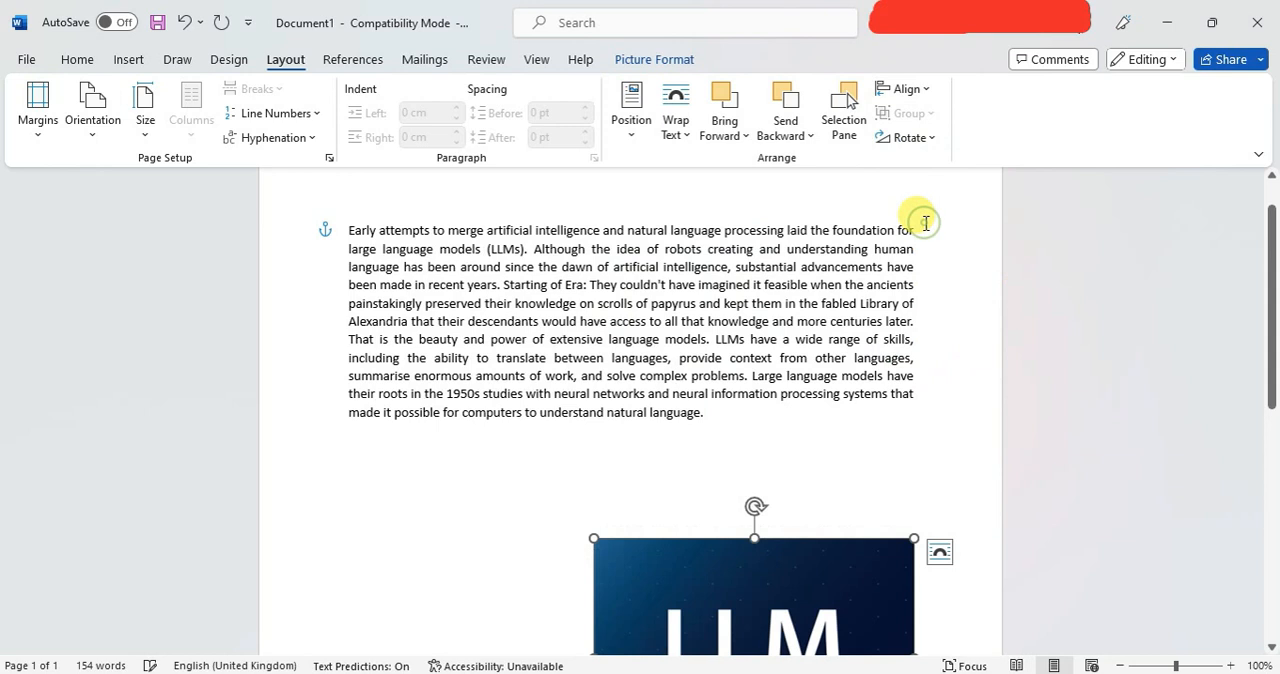
# Align the LLM picture to the left margin and switch the alignment reference to the page.
pyautogui.click(898, 89)
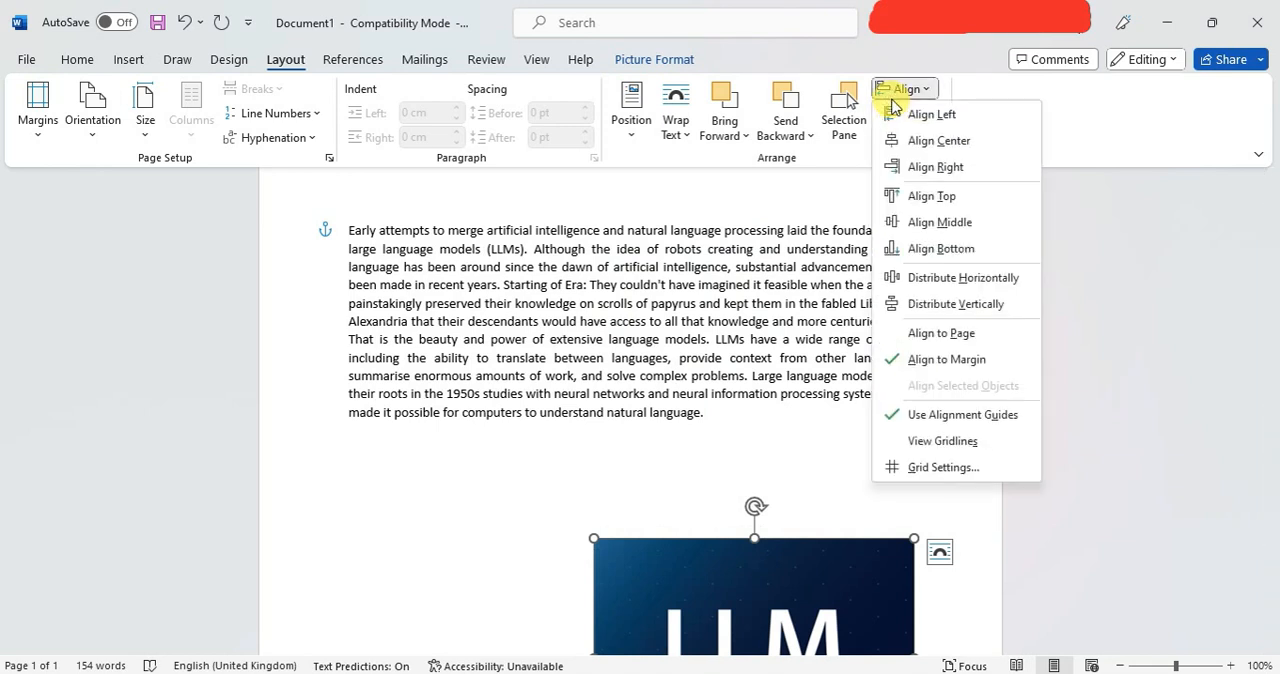
pyautogui.click(903, 116)
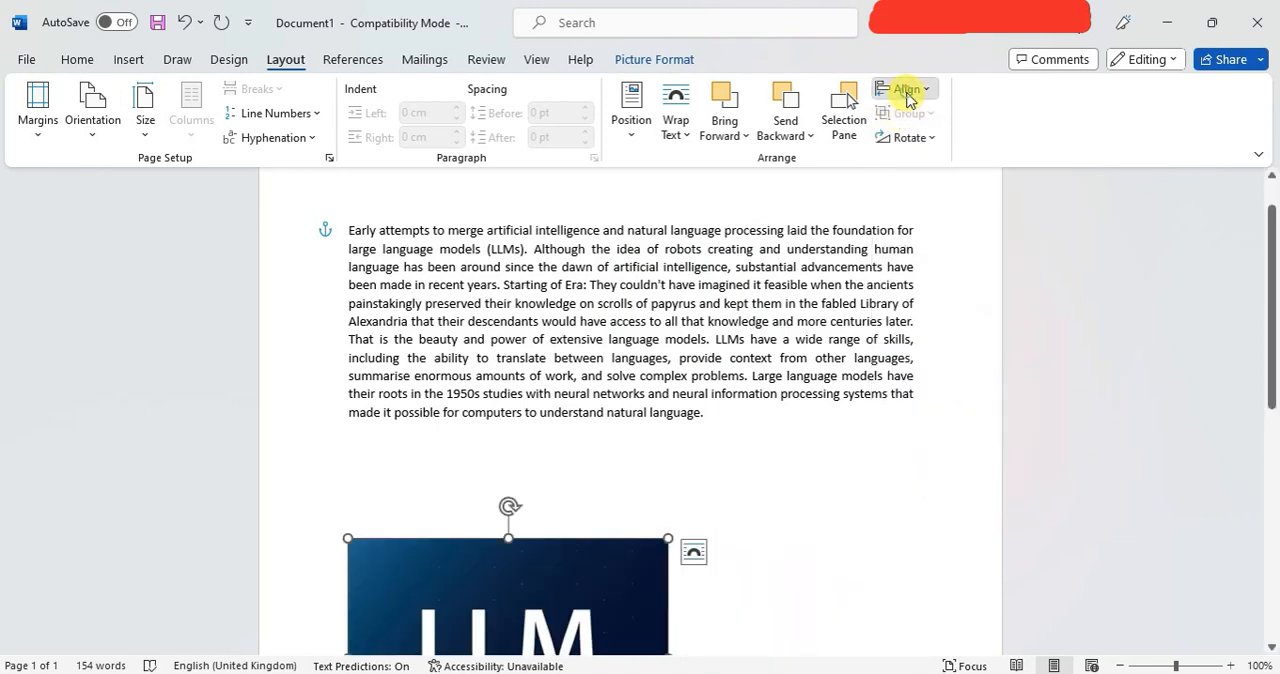
pyautogui.click(906, 92)
pyautogui.click(903, 332)
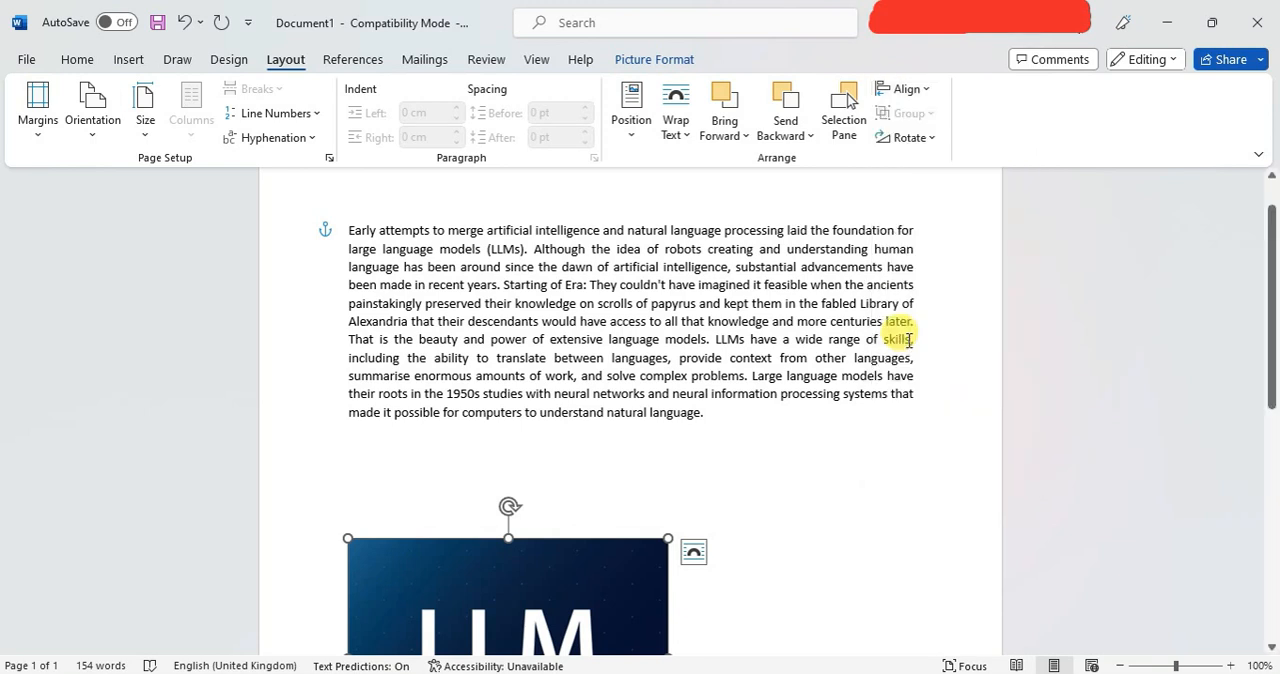
# Align the LLM picture to the vertical middle of the page and deselect it.
pyautogui.click(906, 90)
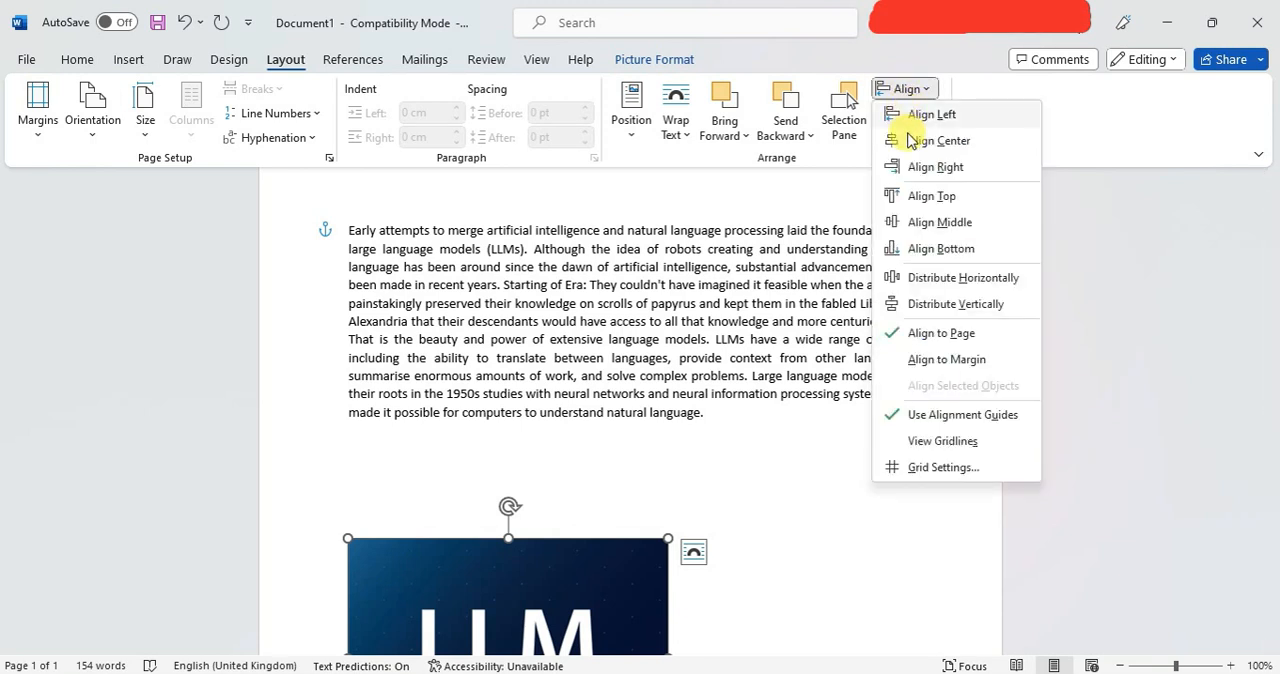
pyautogui.click(918, 228)
pyautogui.click(803, 414)
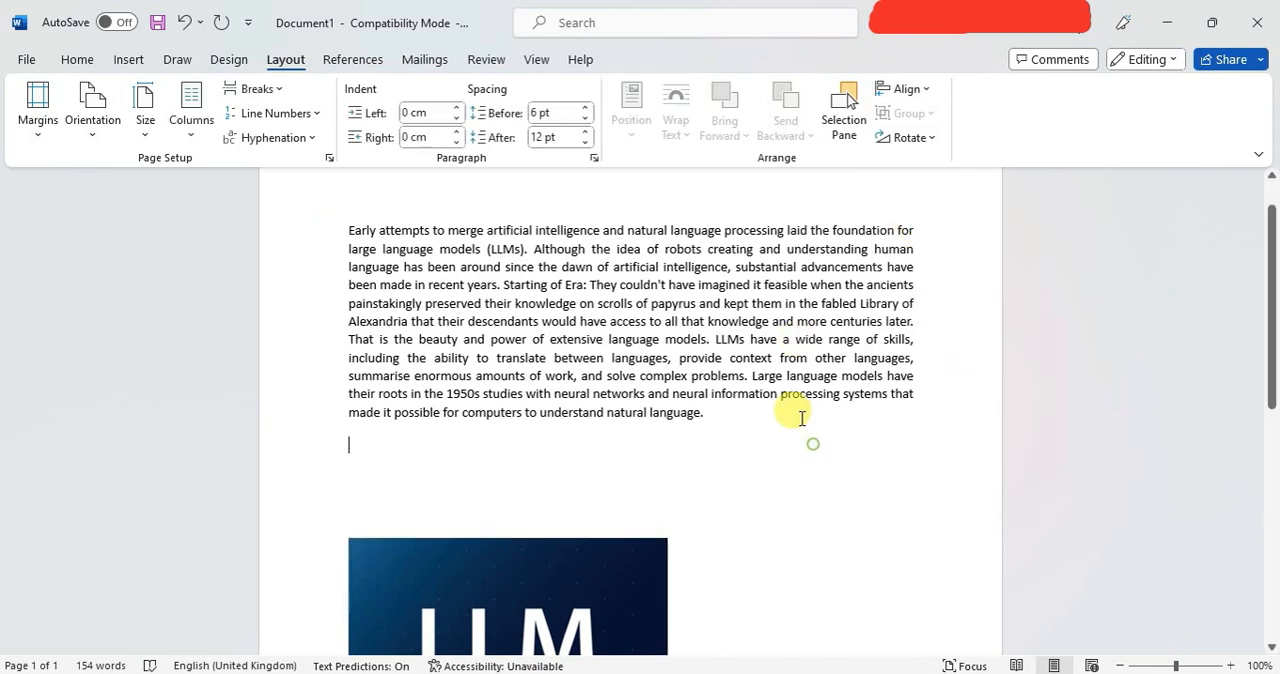
pyautogui.scroll(-5, 793, 405)
pyautogui.scroll(3, 793, 405)
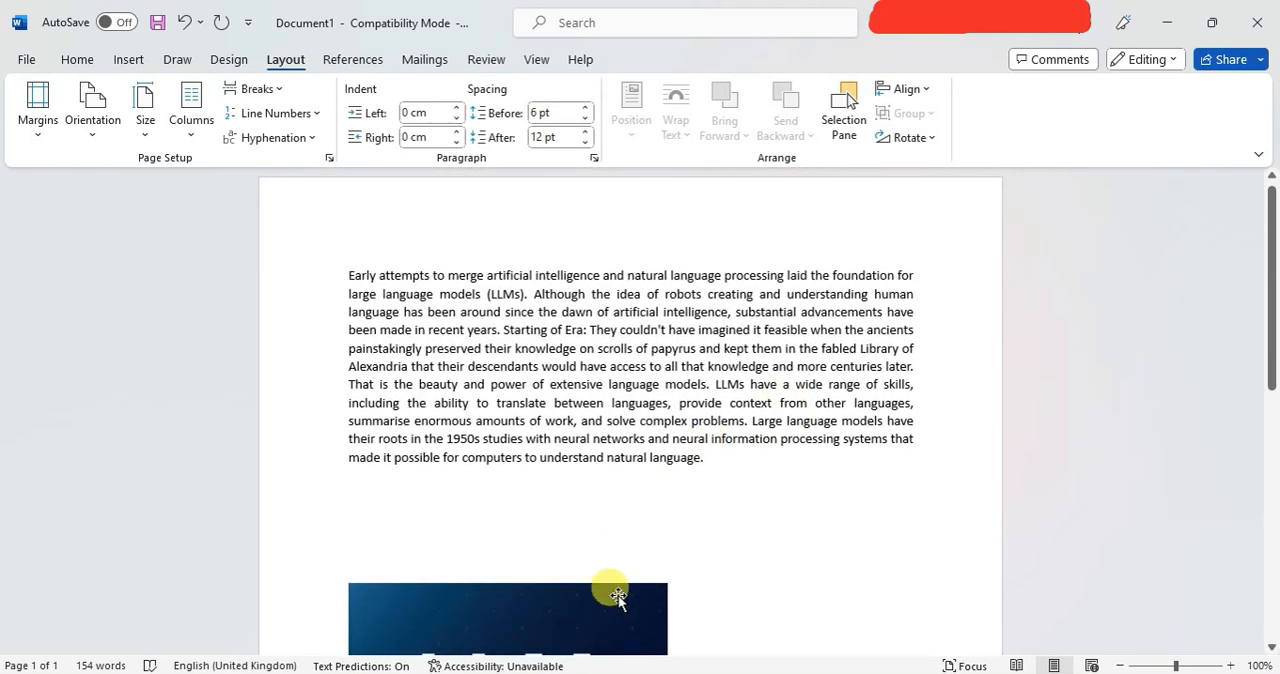
# Move the LLM picture up beside the paragraph near the right margin, level with the first text line, and deselect it.
pyautogui.click(620, 598)
pyautogui.moveTo(622, 600); pyautogui.dragTo(870, 277)
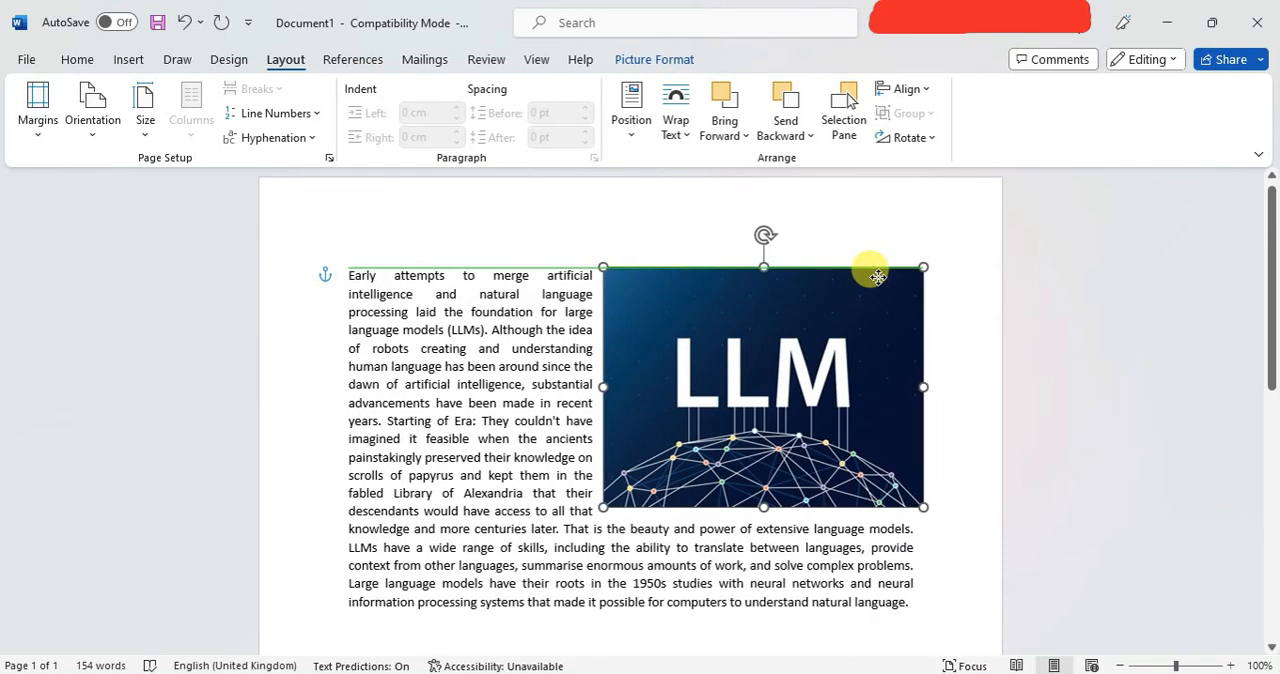
pyautogui.click(686, 528)
pyautogui.scroll(-1, 565, 540)
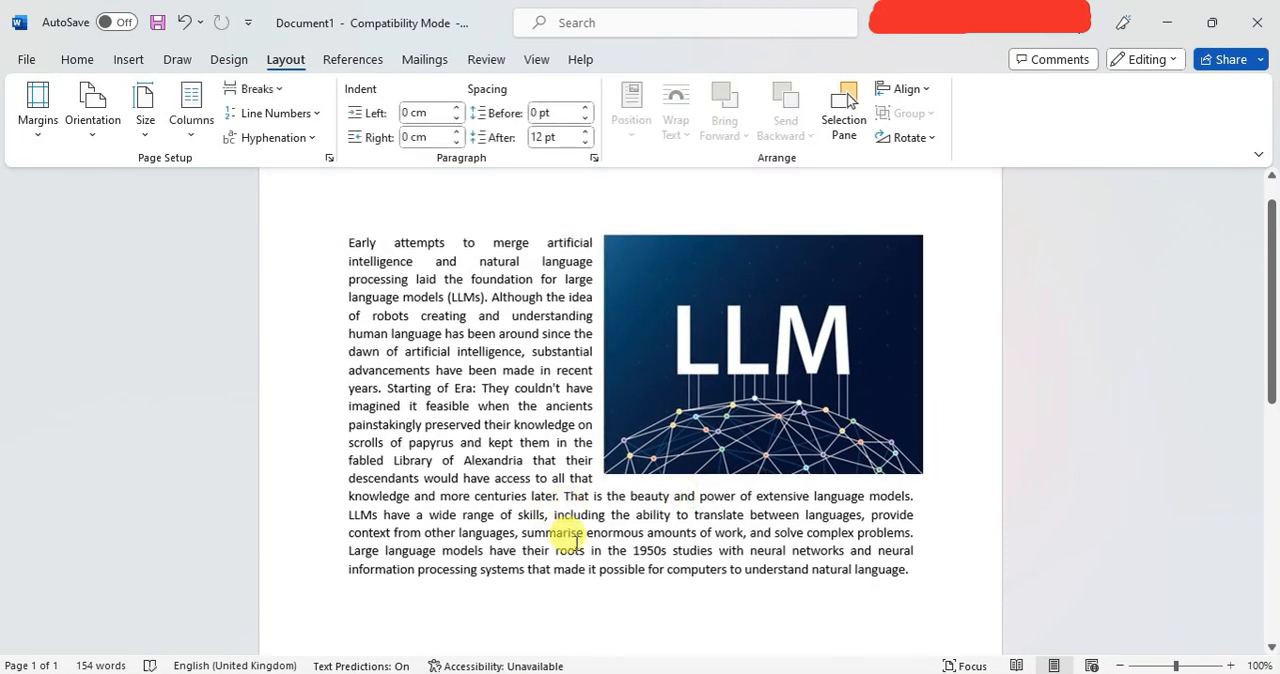
pyautogui.scroll(1, 575, 543)
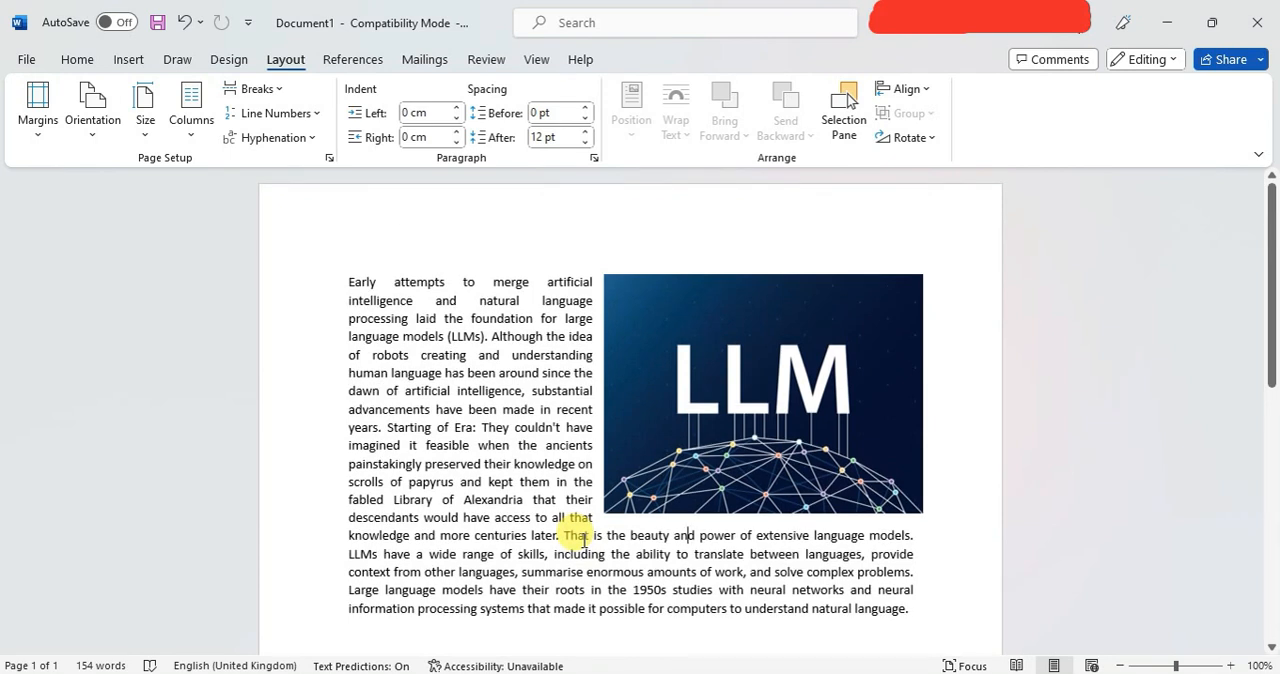
pyautogui.click(457, 502)
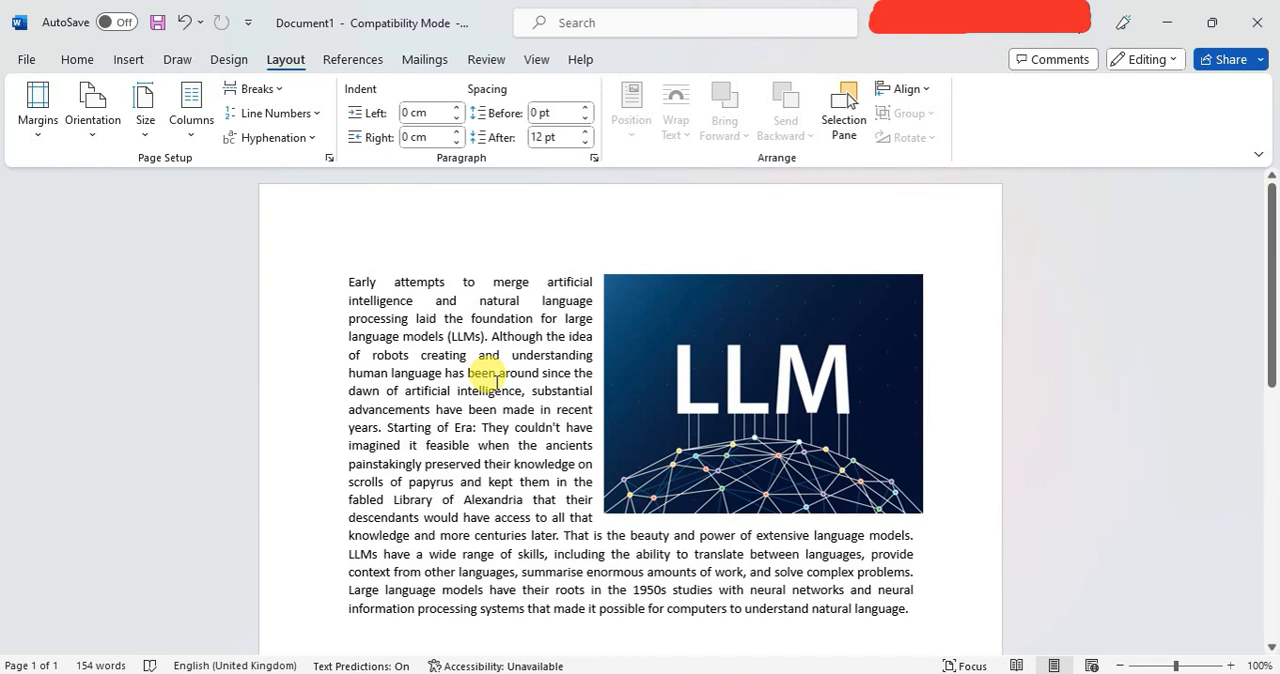
# Try the top-left and top-center positions with text wrapping for the LLM picture, and leave it at the top right.
pyautogui.click(651, 331)
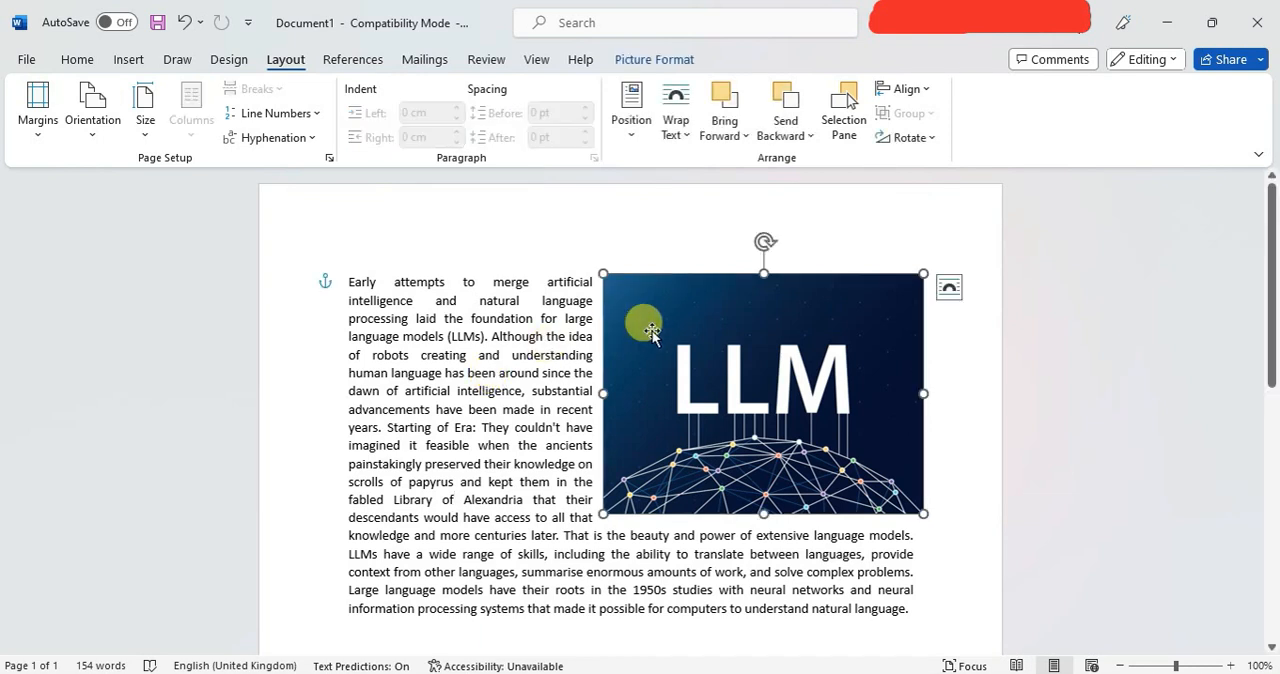
pyautogui.click(634, 130)
pyautogui.click(636, 282)
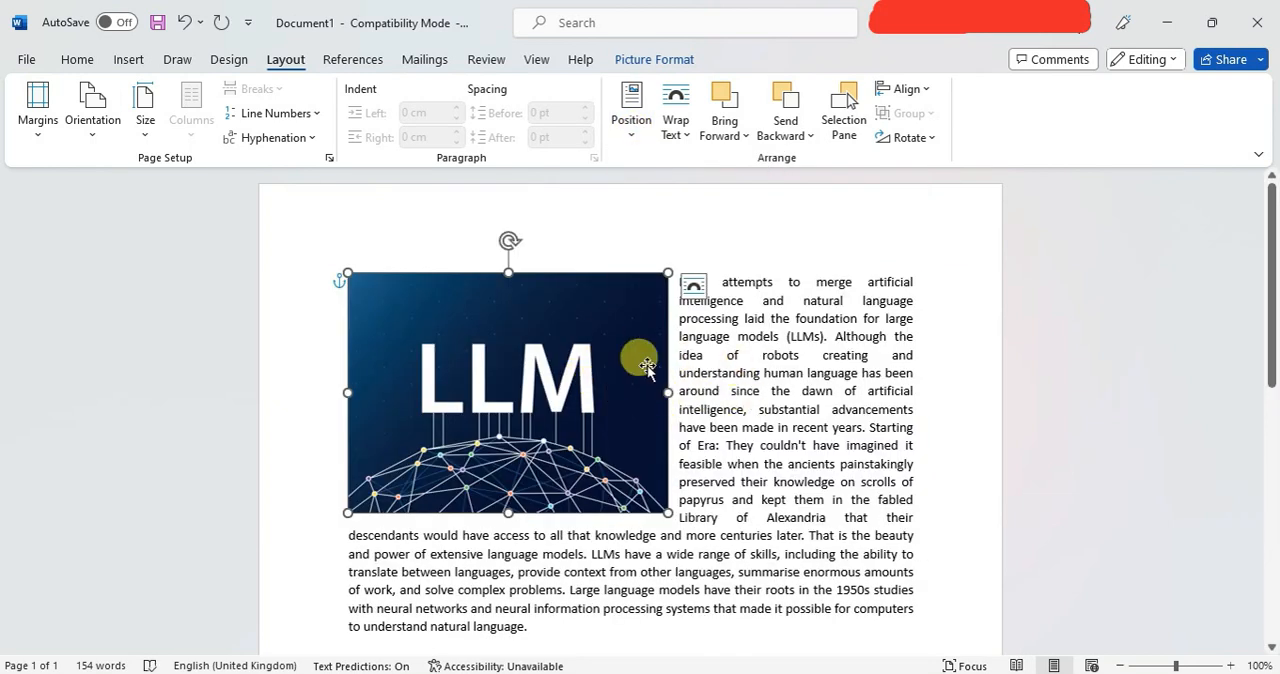
pyautogui.click(634, 118)
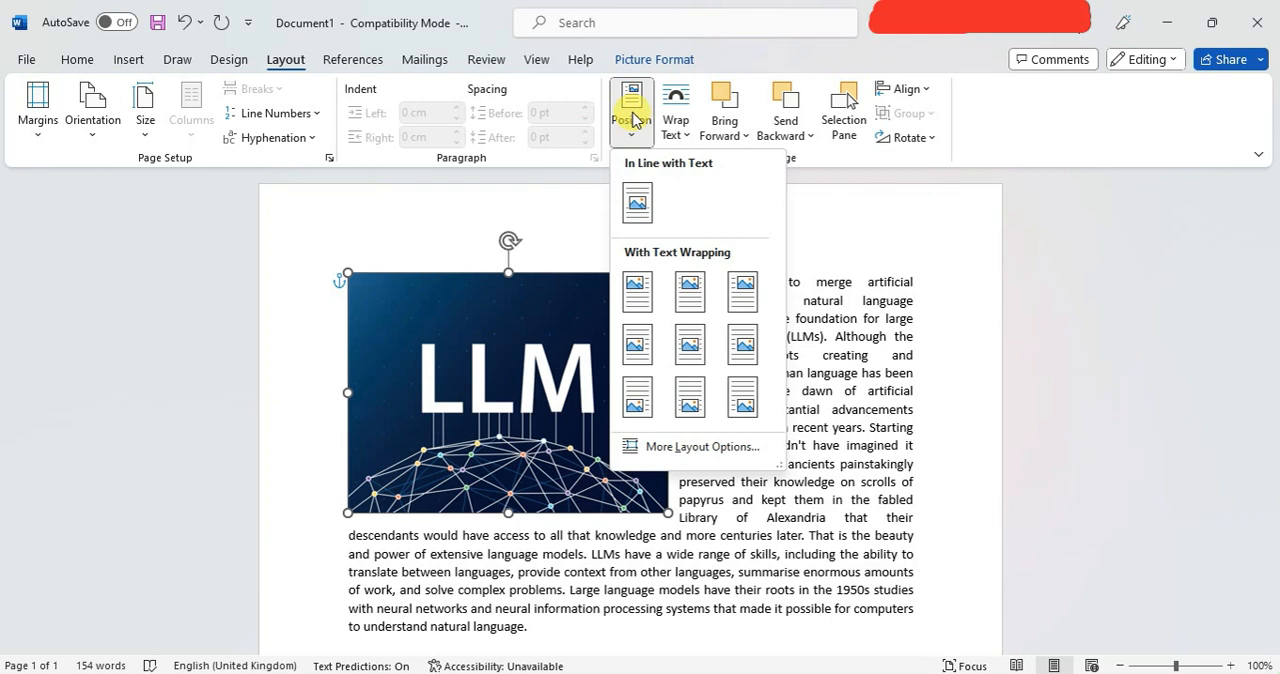
pyautogui.click(687, 284)
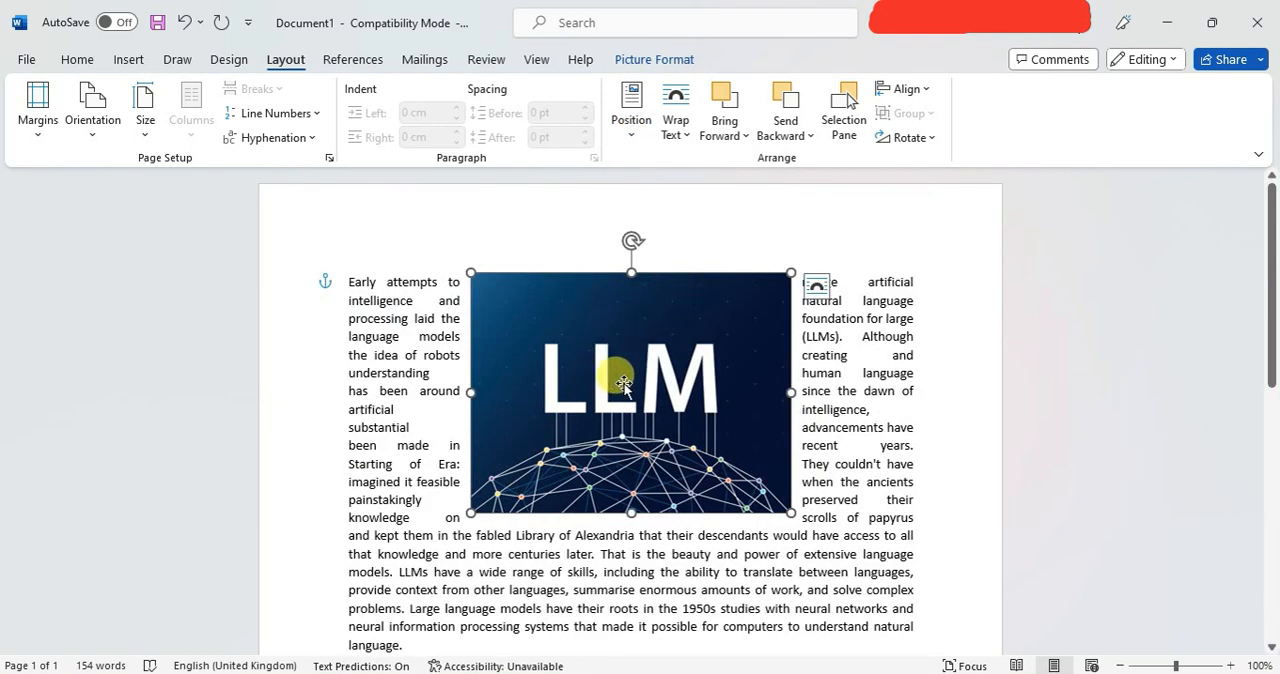
pyautogui.click(633, 136)
pyautogui.click(738, 300)
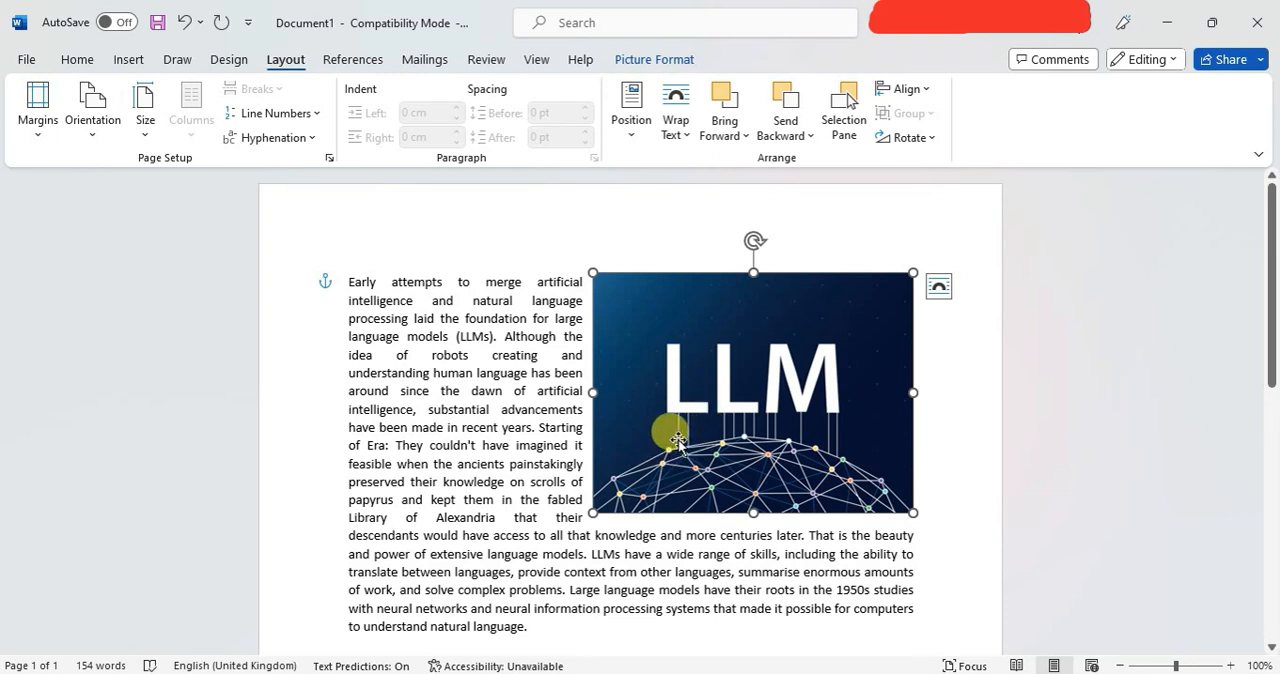